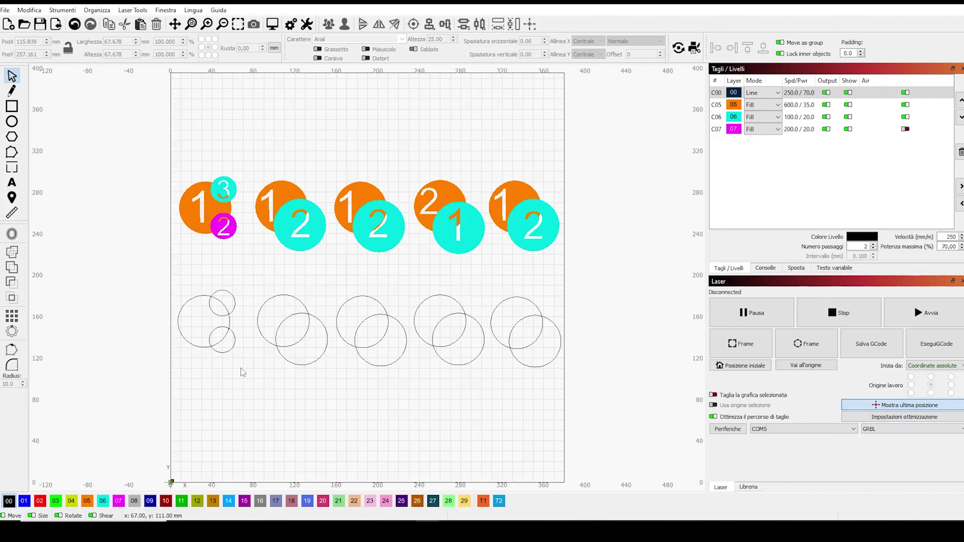
- Weld the three overlapping circles of the first outlined group into a single shape
{"action": "left_click_drag", "start_coordinate": [241, 367], "coordinate": [177, 282]}
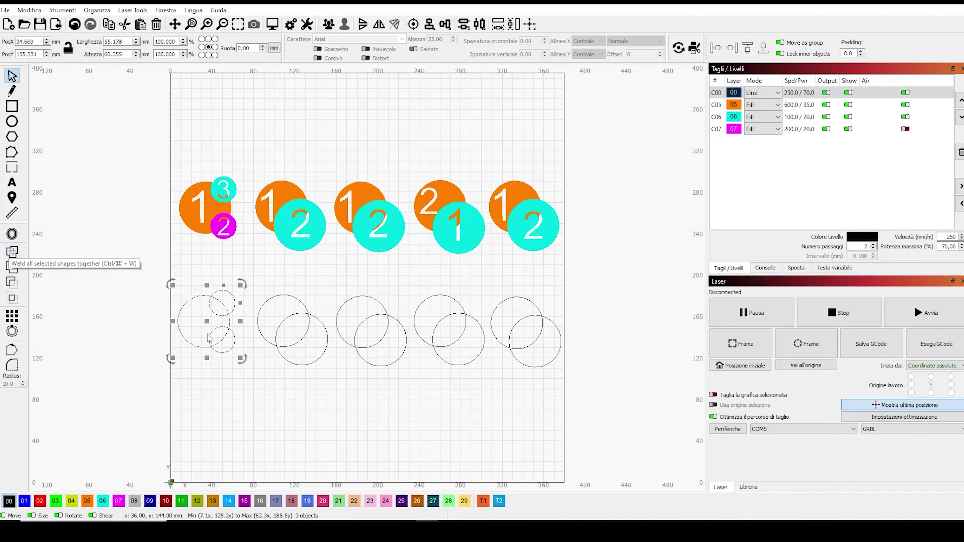
{"action": "left_click", "coordinate": [15, 254]}
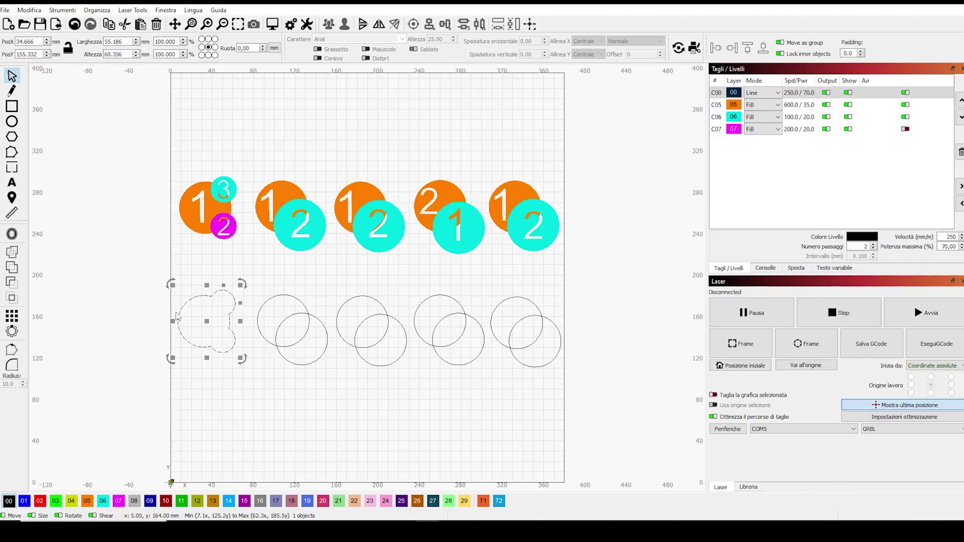
{"action": "left_click", "coordinate": [262, 269]}
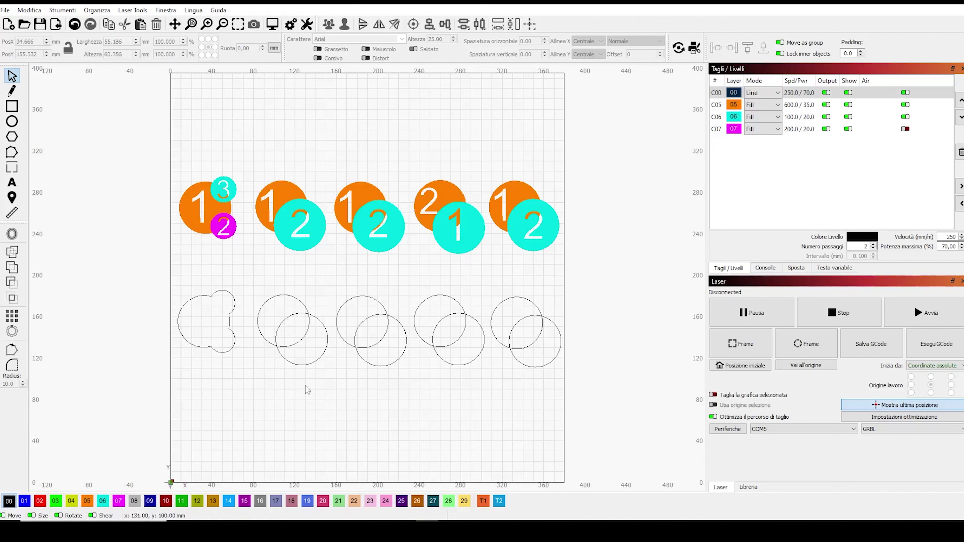
- Combine the second outlined pair of circles into one shape with Boolean Union
{"action": "left_click_drag", "start_coordinate": [325, 388], "coordinate": [255, 285]}
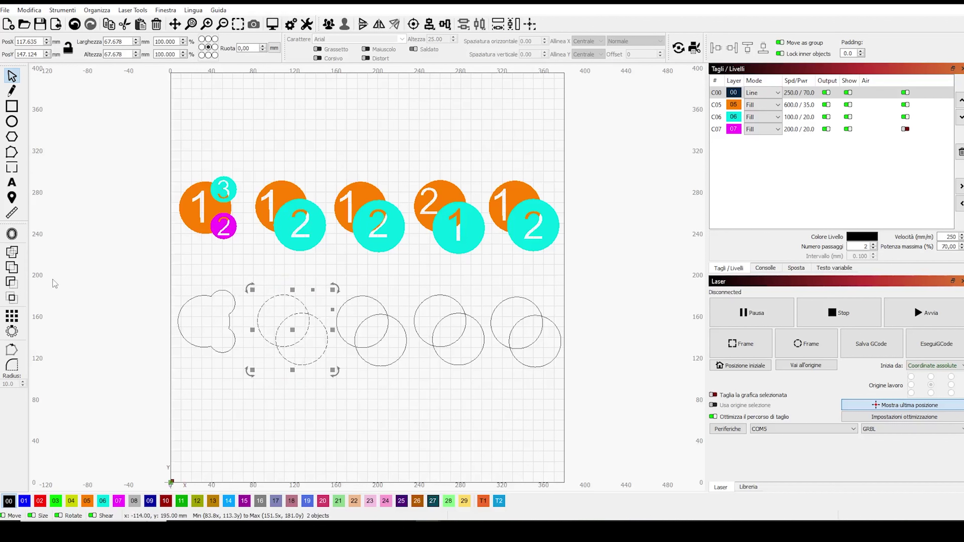
{"action": "left_click", "coordinate": [14, 269]}
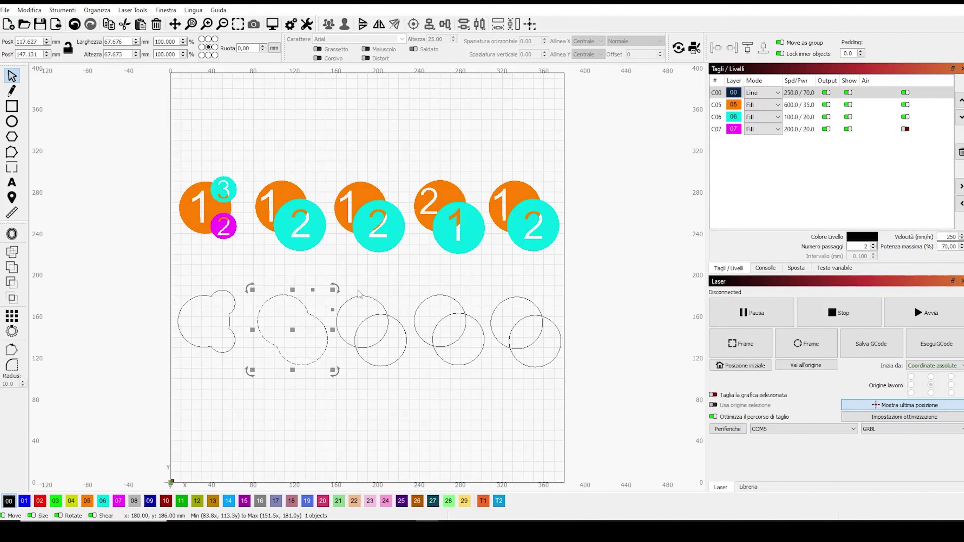
{"action": "left_click", "coordinate": [378, 282]}
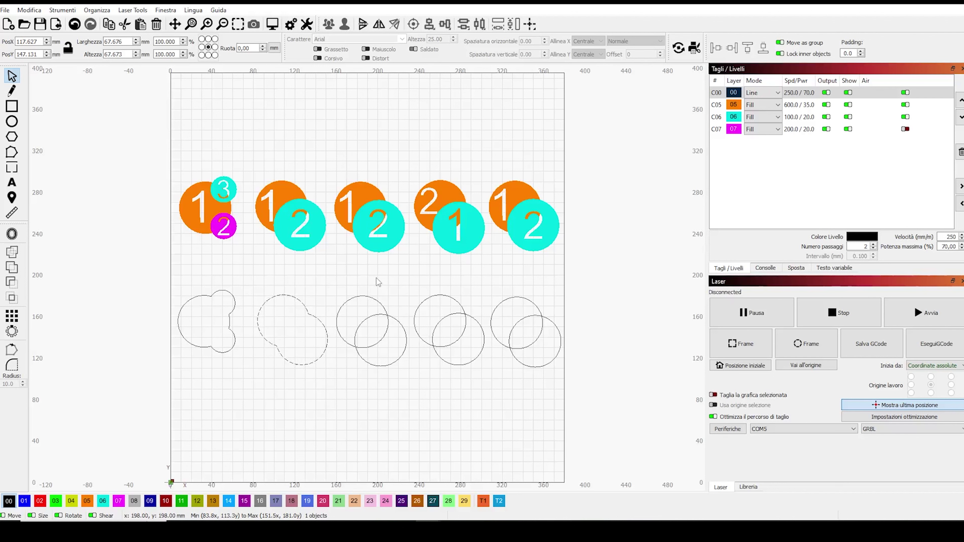
- Subtract the lower circle from the upper circle in the third outlined pair with Boolean Difference
{"action": "left_click", "coordinate": [365, 298]}
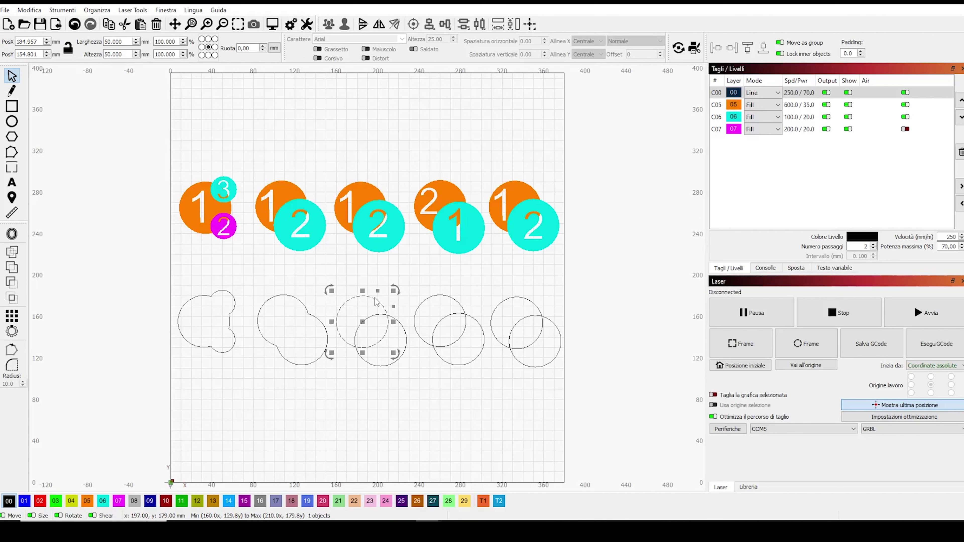
{"action": "left_click", "coordinate": [384, 367], "text": "shift"}
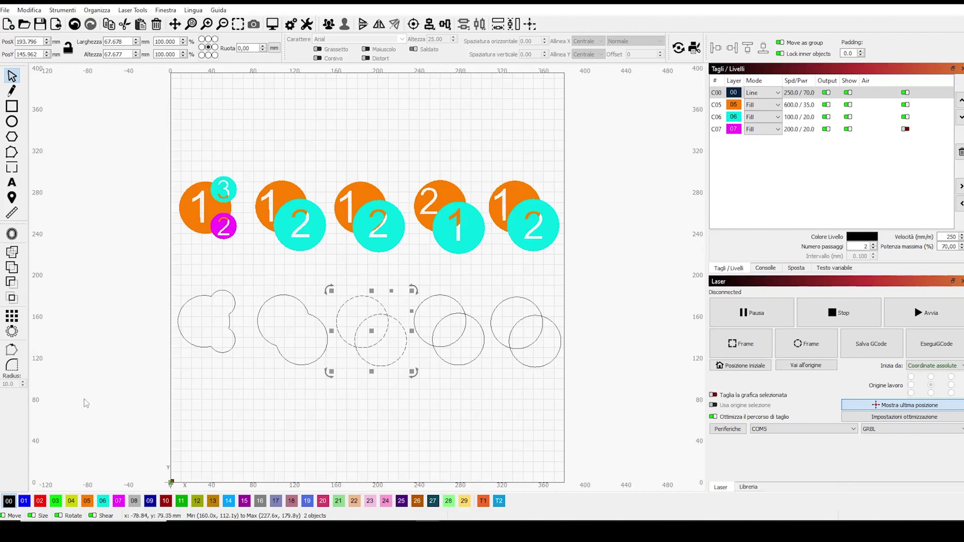
{"action": "left_click", "coordinate": [11, 283]}
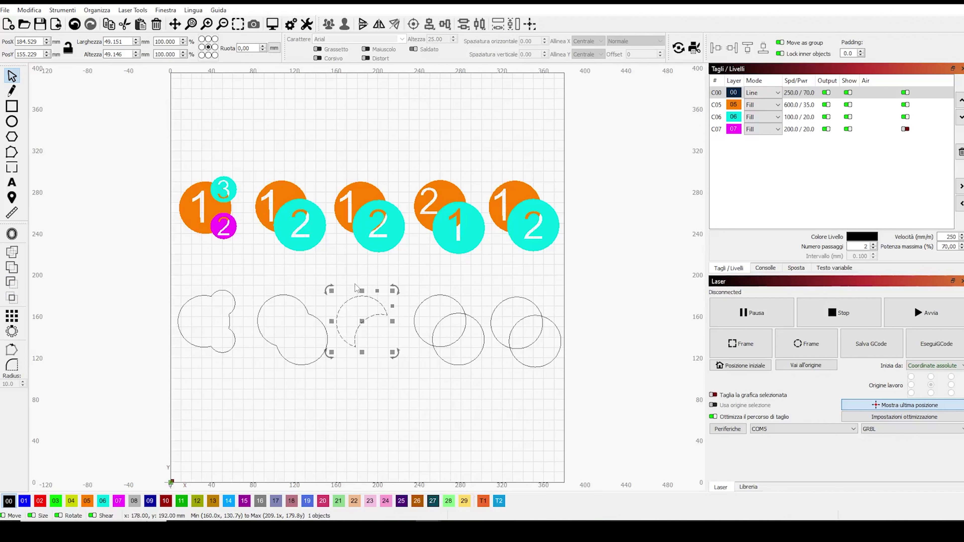
- Subtract the upper circle from the lower circle in the fourth outlined pair with Boolean Difference
{"action": "left_click", "coordinate": [449, 365]}
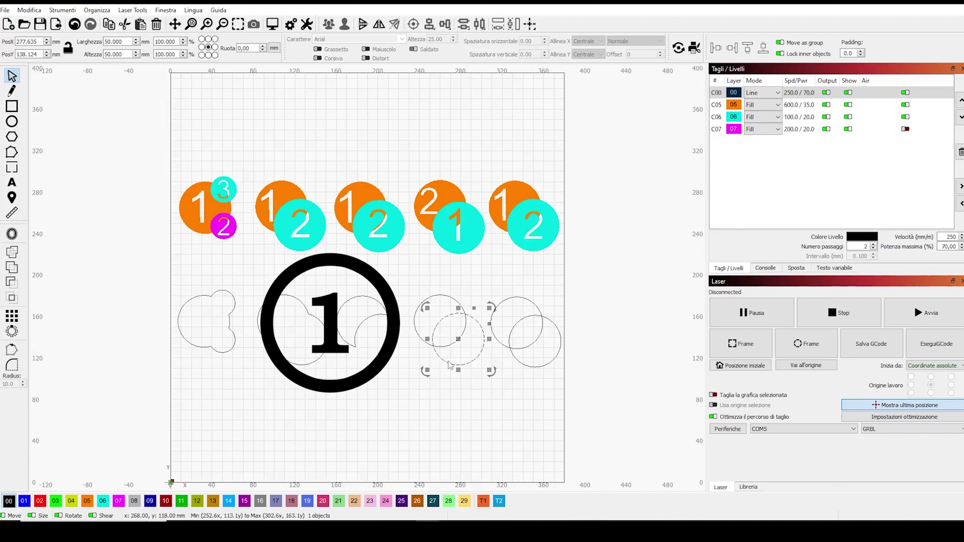
{"action": "left_click", "coordinate": [445, 301], "text": "shift"}
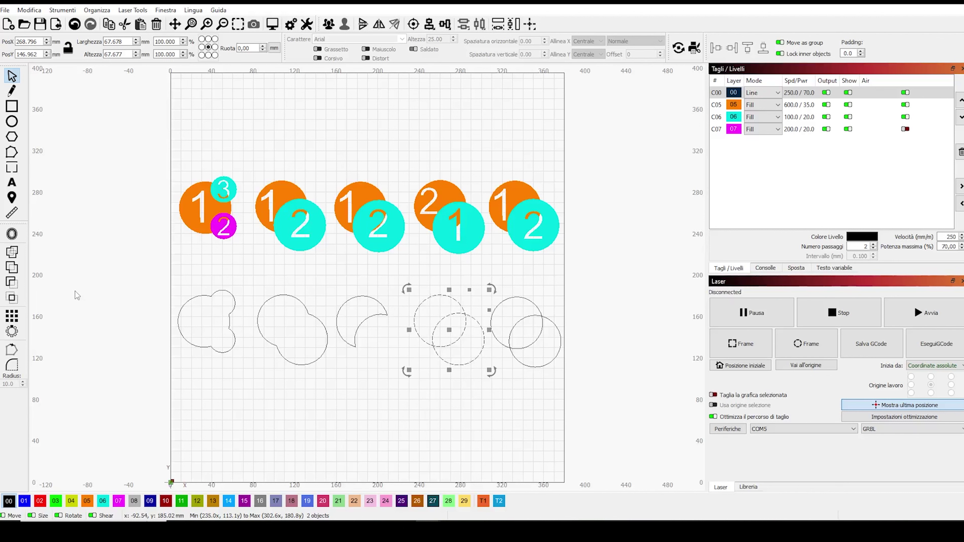
{"action": "left_click", "coordinate": [12, 282]}
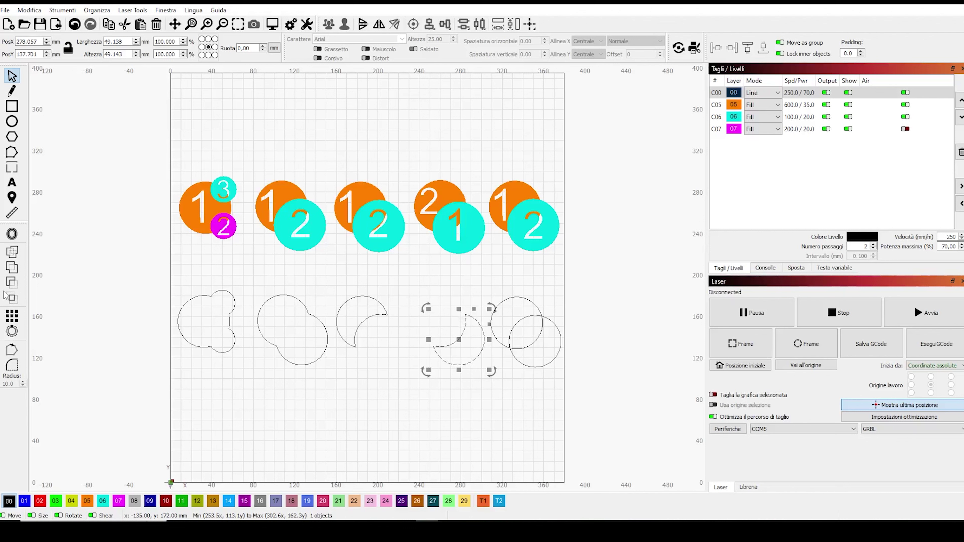
- Apply Boolean Intersection to the two overlapping circles of the fifth outlined pair
{"action": "left_click_drag", "start_coordinate": [556, 378], "coordinate": [496, 288]}
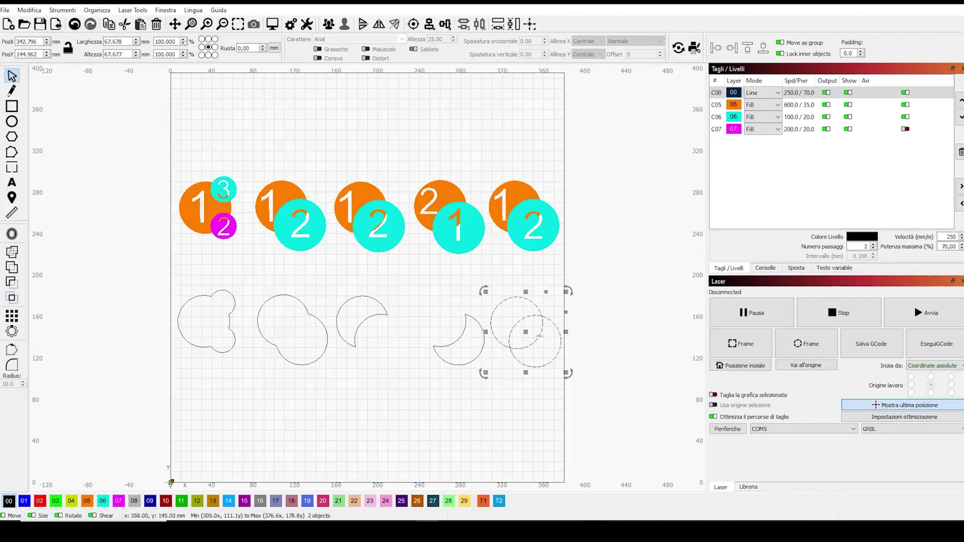
{"action": "left_click", "coordinate": [13, 299]}
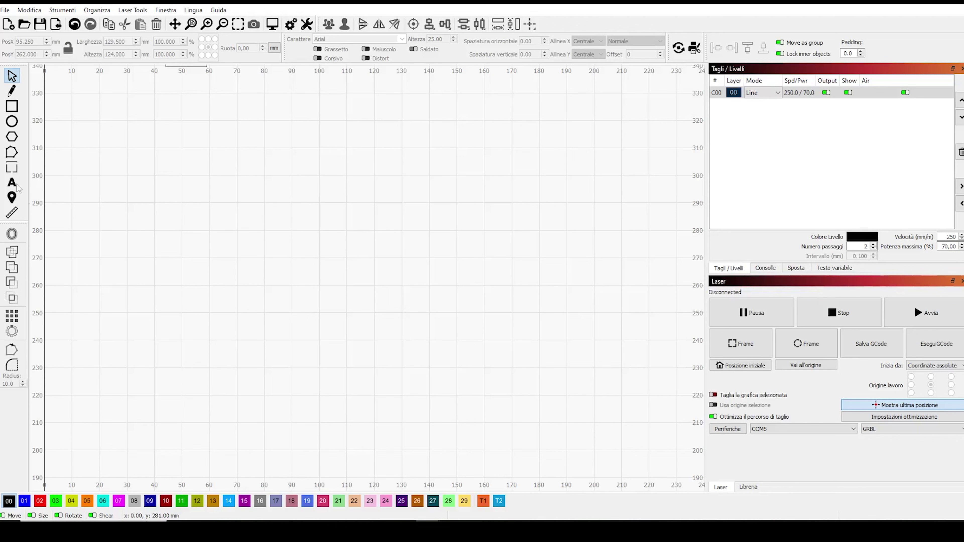
- Draw a rectangle in the empty workspace and set its width and height to 100 mm each
{"action": "left_click", "coordinate": [12, 106]}
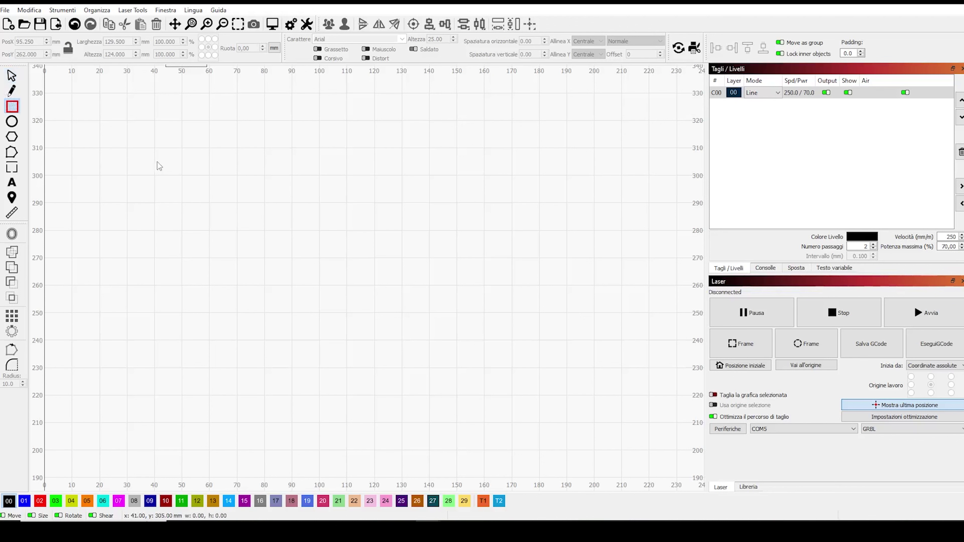
{"action": "mouse_move", "coordinate": [154, 176]}
{"action": "left_mouse_down"}
{"action": "mouse_move", "coordinate": [199, 252]}
{"action": "mouse_move", "coordinate": [304, 332]}
{"action": "left_mouse_up"}
{"action": "double_click", "coordinate": [116, 41]}
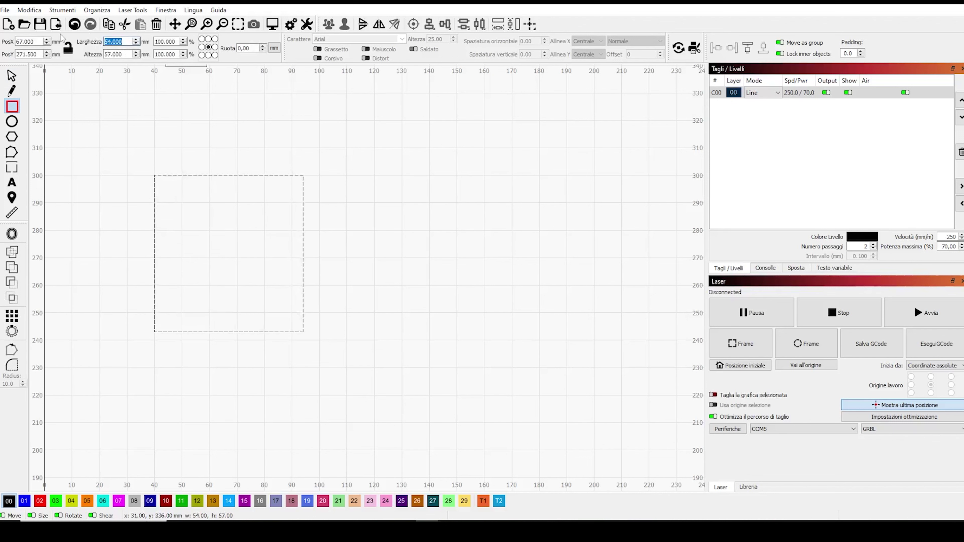
{"action": "type", "text": "100"}
{"action": "key", "text": "Tab"}
{"action": "type", "text": "100"}
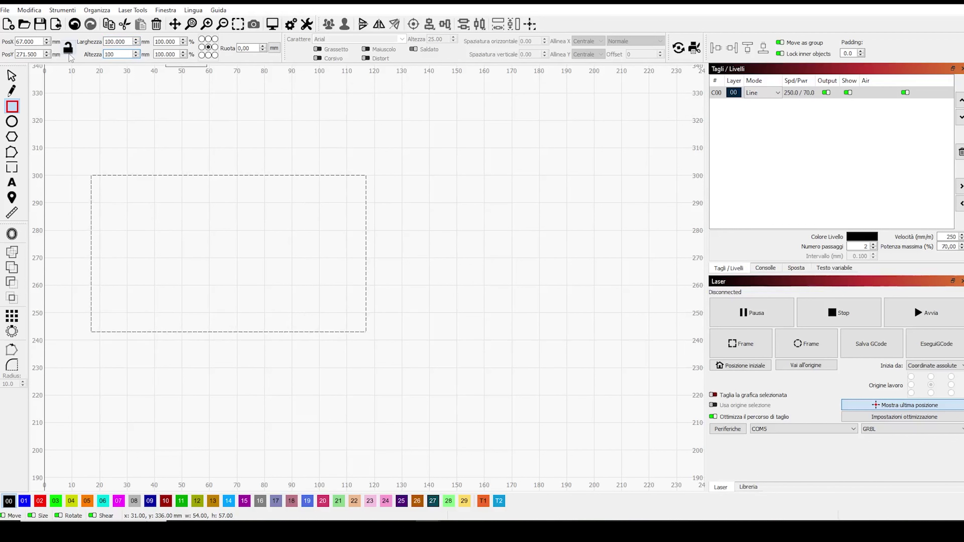
{"action": "key", "text": "Return"}
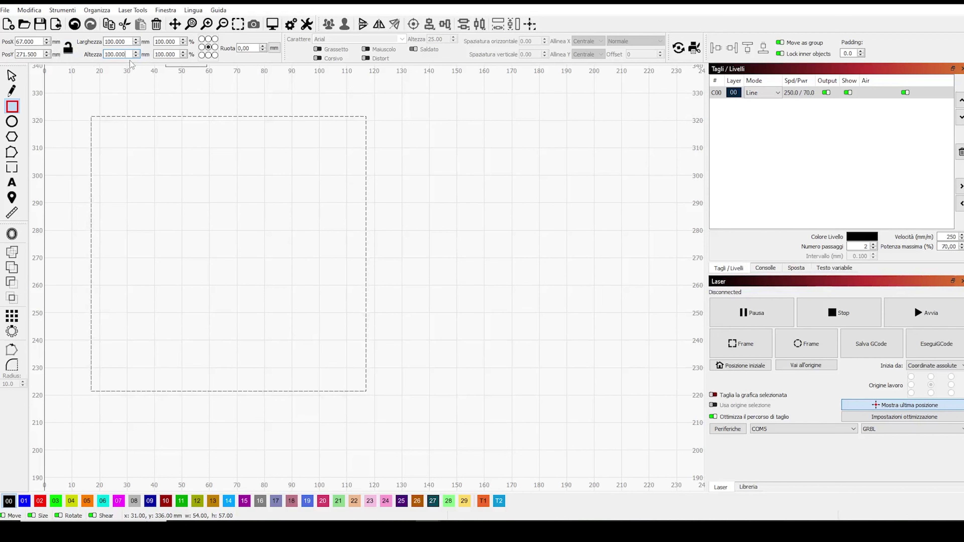
- Move the 100 mm square so its upper-left corner sits at X 50, Y 300
{"action": "left_click", "coordinate": [12, 76]}
{"action": "left_click", "coordinate": [229, 254]}
{"action": "left_click_drag", "start_coordinate": [229, 255], "coordinate": [319, 313]}
{"action": "scroll", "coordinate": [319, 313], "scroll_direction": "up", "scroll_amount": 1}
{"action": "scroll", "coordinate": [272, 229], "scroll_direction": "down", "scroll_amount": 1}
{"action": "scroll", "coordinate": [271, 228], "scroll_direction": "up", "scroll_amount": 1}
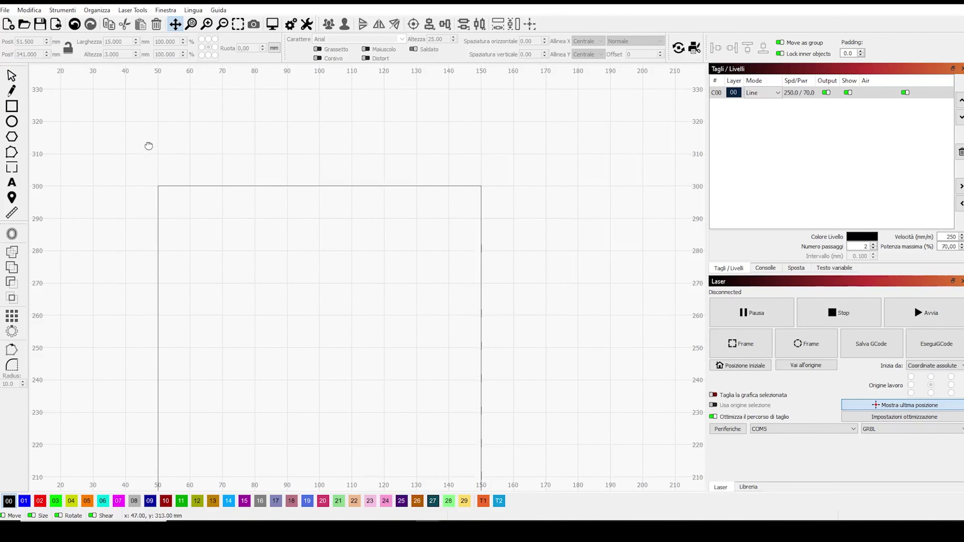
{"action": "scroll", "coordinate": [149, 146], "scroll_direction": "down", "scroll_amount": 1}
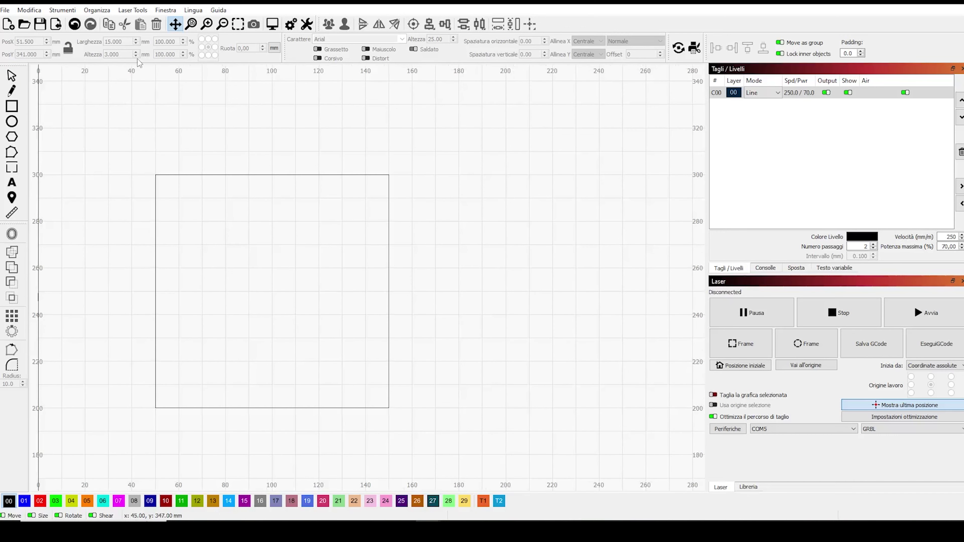
- Draw a small rectangle above and to the left of the square, and set its height to 3 mm and width to 15 mm
{"action": "left_click", "coordinate": [12, 106]}
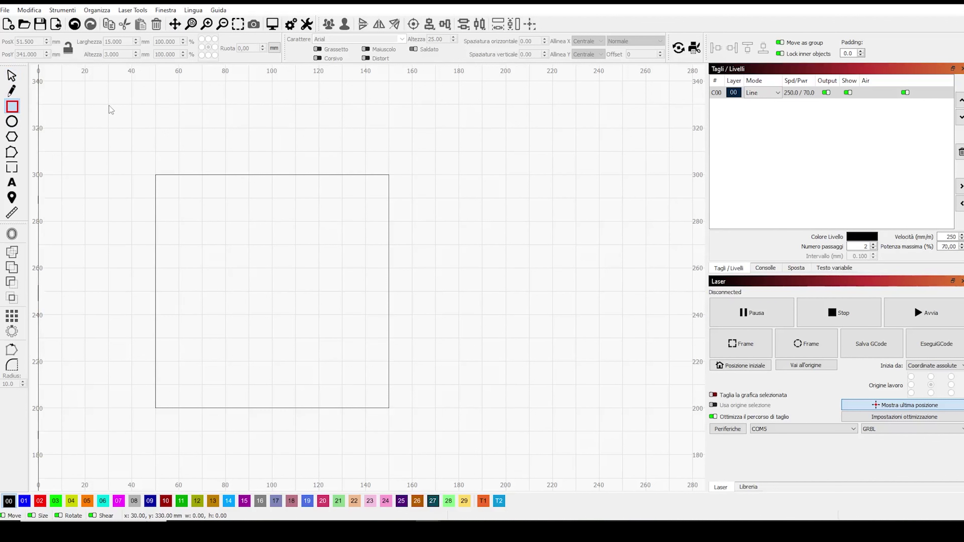
{"action": "left_click_drag", "start_coordinate": [108, 104], "coordinate": [150, 113]}
{"action": "left_click", "coordinate": [125, 54]}
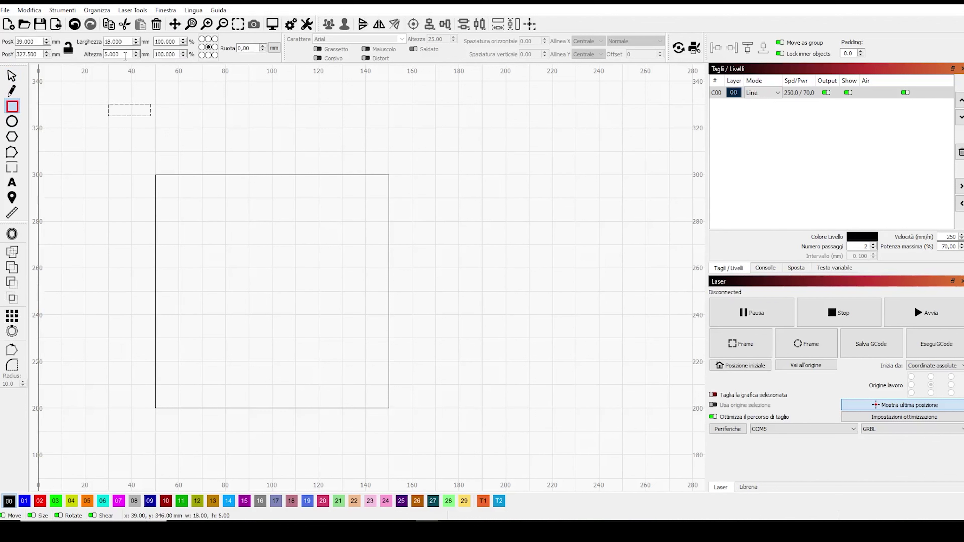
{"action": "left_click_drag", "start_coordinate": [125, 54], "coordinate": [82, 54]}
{"action": "type", "text": "3"}
{"action": "key", "text": "Tab"}
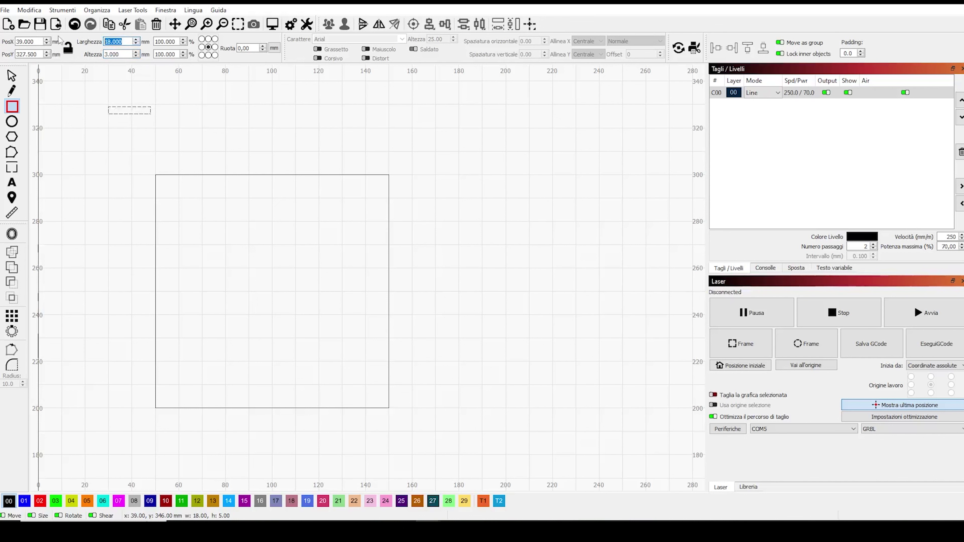
{"action": "type", "text": "15"}
{"action": "key", "text": "Return"}
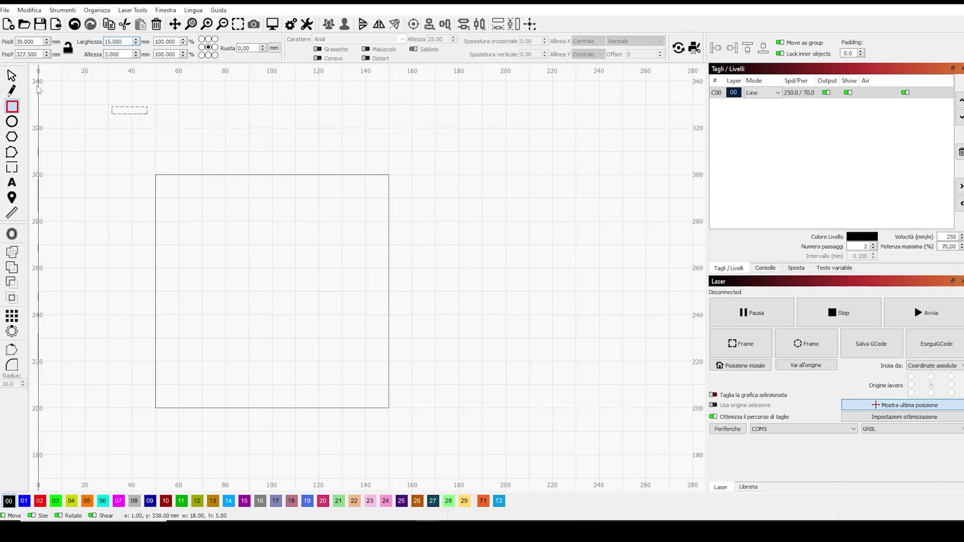
- Duplicate the 15 × 3 mm rectangle and place one copy just inside the square's upper-left corner
{"action": "left_click", "coordinate": [12, 76]}
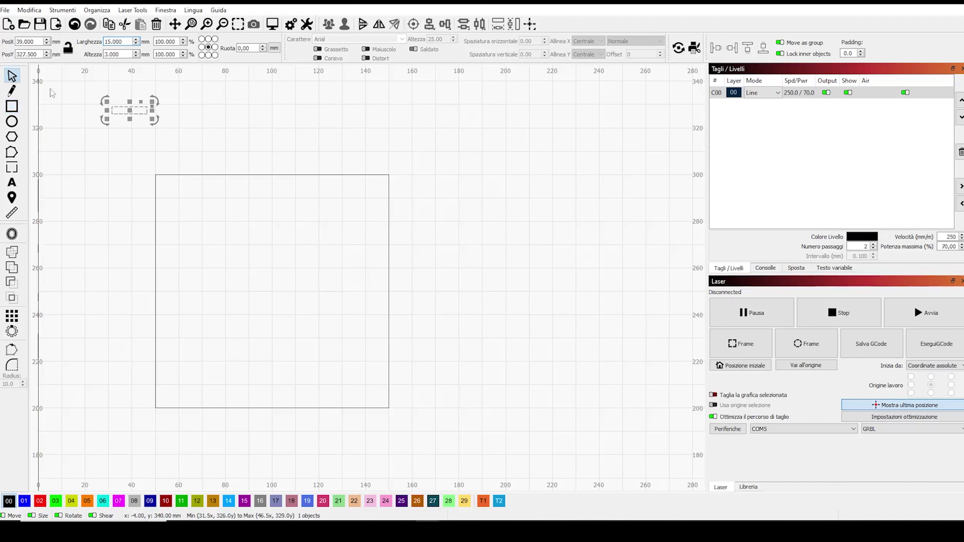
{"action": "right_click", "coordinate": [128, 110]}
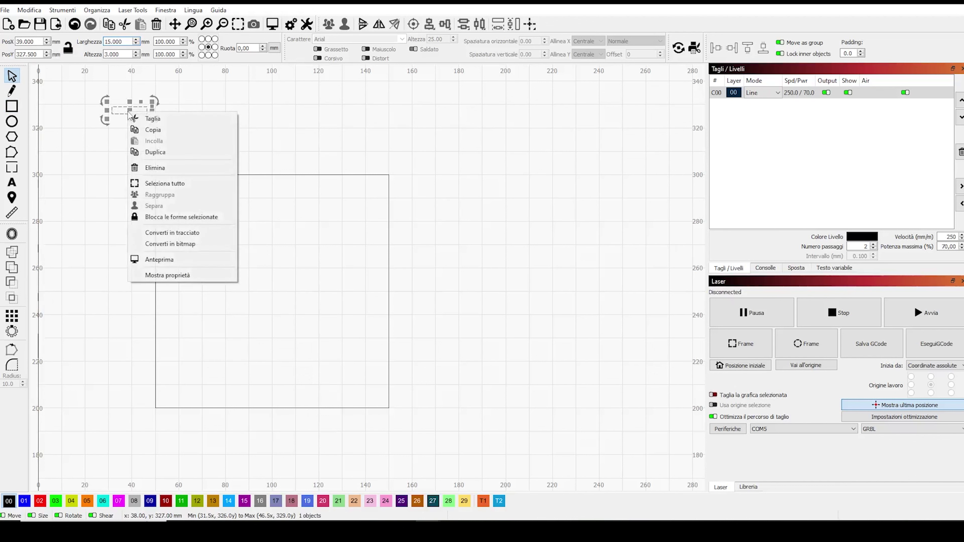
{"action": "left_click", "coordinate": [167, 153]}
{"action": "left_click_drag", "start_coordinate": [128, 109], "coordinate": [176, 185]}
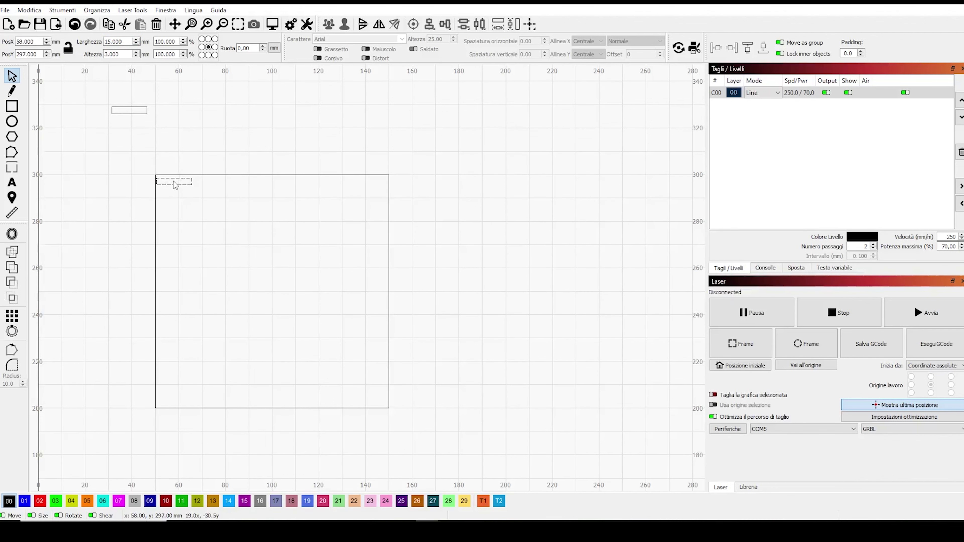
- Position the small rectangle flush with the square's upper-left corner, centred at about X 57.5, Y 298.5
{"action": "scroll", "coordinate": [173, 181], "scroll_direction": "up", "scroll_amount": 5}
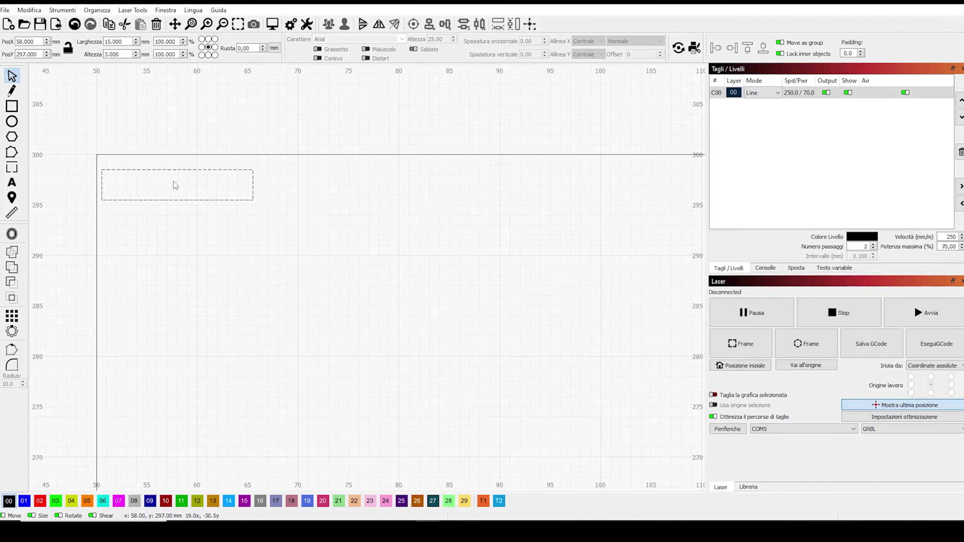
{"action": "left_click_drag", "start_coordinate": [173, 181], "coordinate": [173, 166]}
{"action": "scroll", "coordinate": [173, 175], "scroll_direction": "up", "scroll_amount": 4}
{"action": "left_click", "coordinate": [174, 25]}
{"action": "left_click_drag", "start_coordinate": [140, 101], "coordinate": [290, 129]}
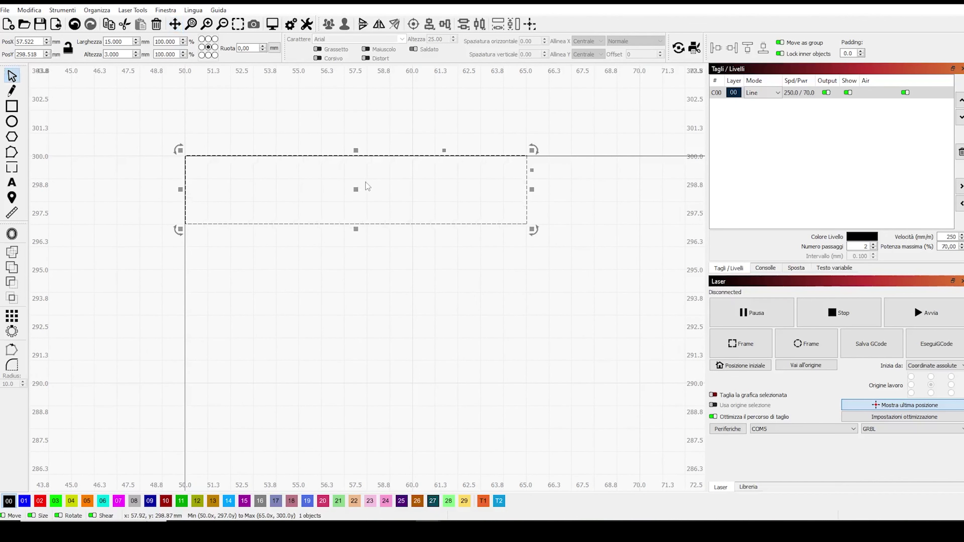
{"action": "scroll", "coordinate": [351, 189], "scroll_direction": "up", "scroll_amount": 3}
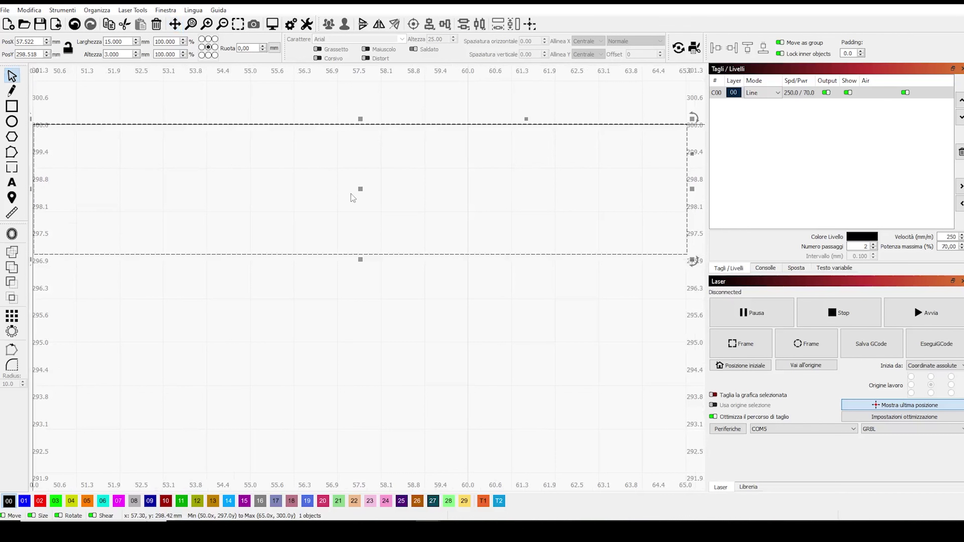
{"action": "left_click_drag", "start_coordinate": [359, 190], "coordinate": [360, 191]}
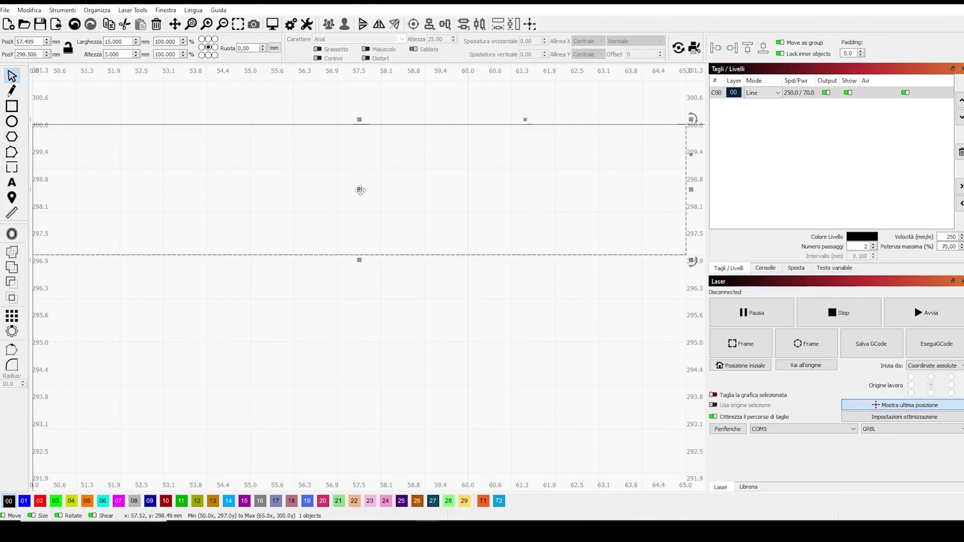
- Examine how closely the small rectangle's edges line up with the square's top edge and upper-left corner
{"action": "scroll", "coordinate": [127, 111], "scroll_direction": "up", "scroll_amount": 3}
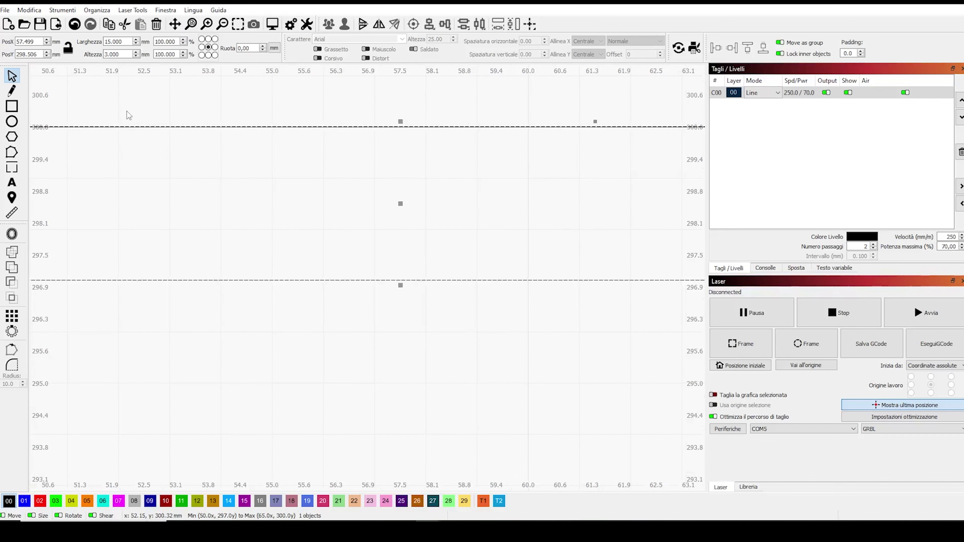
{"action": "scroll", "coordinate": [127, 111], "scroll_direction": "up", "scroll_amount": 3}
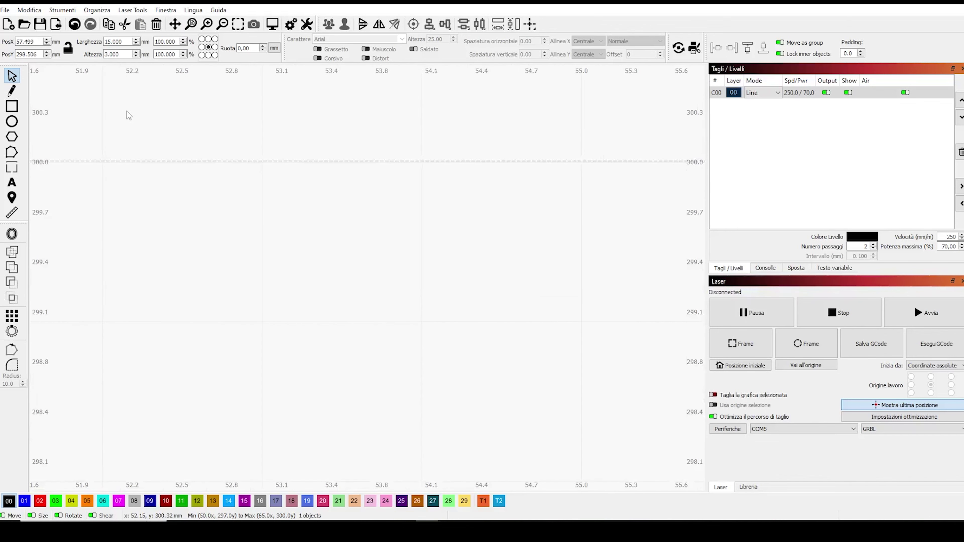
{"action": "scroll", "coordinate": [126, 111], "scroll_direction": "down", "scroll_amount": 4}
{"action": "scroll", "coordinate": [127, 111], "scroll_direction": "up", "scroll_amount": 1}
{"action": "scroll", "coordinate": [126, 111], "scroll_direction": "up", "scroll_amount": 1}
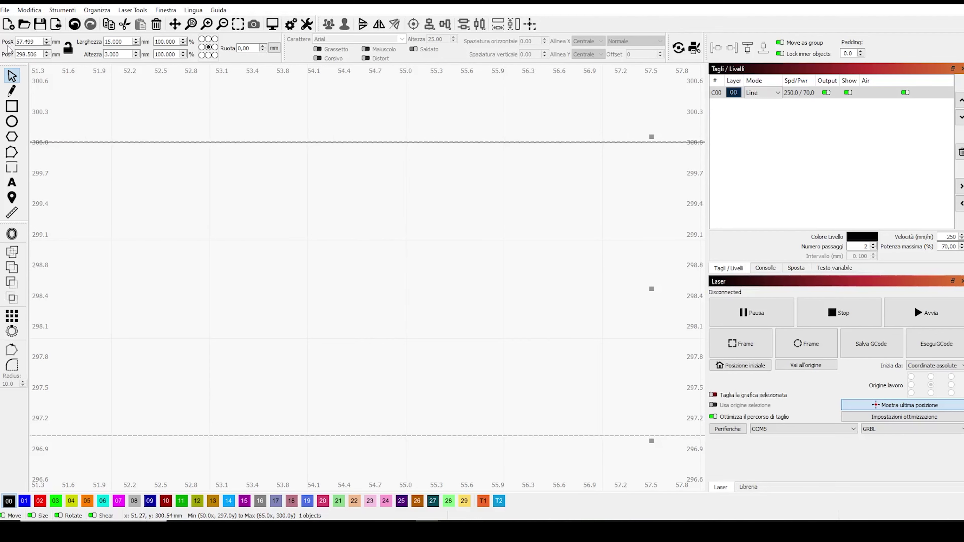
{"action": "left_click", "coordinate": [173, 25]}
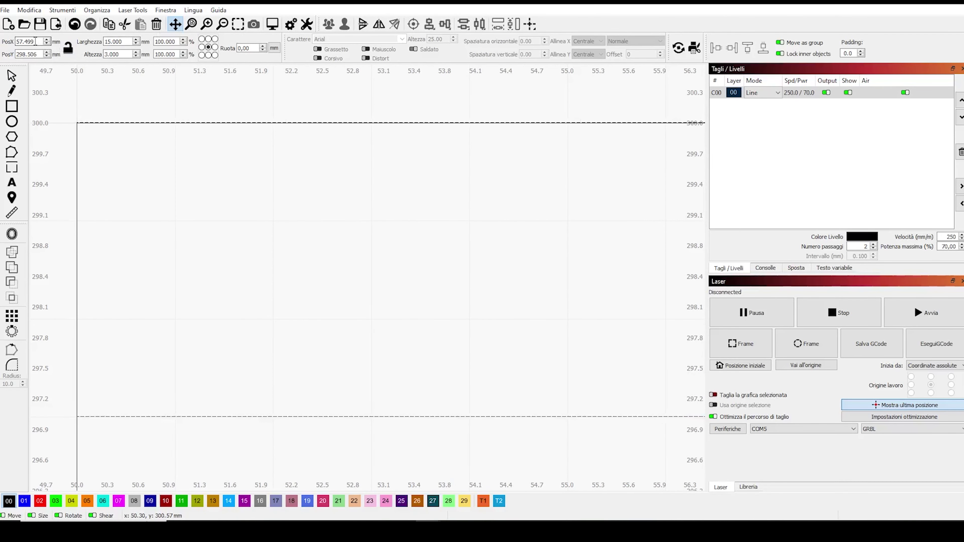
- Correct the small rectangle's Y position to 298.500 mm so it sits flush with the square's top edge
{"action": "left_click", "coordinate": [40, 55]}
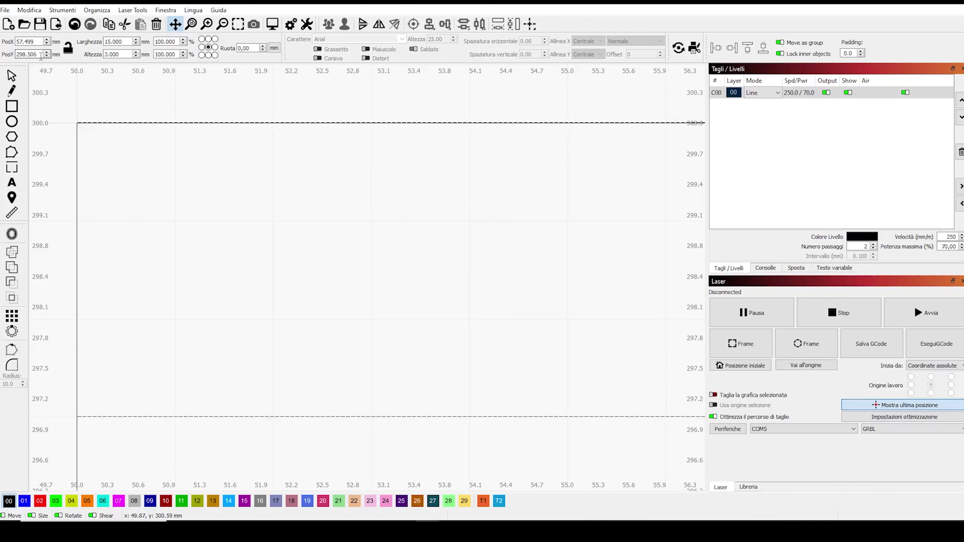
{"action": "key", "text": "BackSpace"}
{"action": "type", "text": "0"}
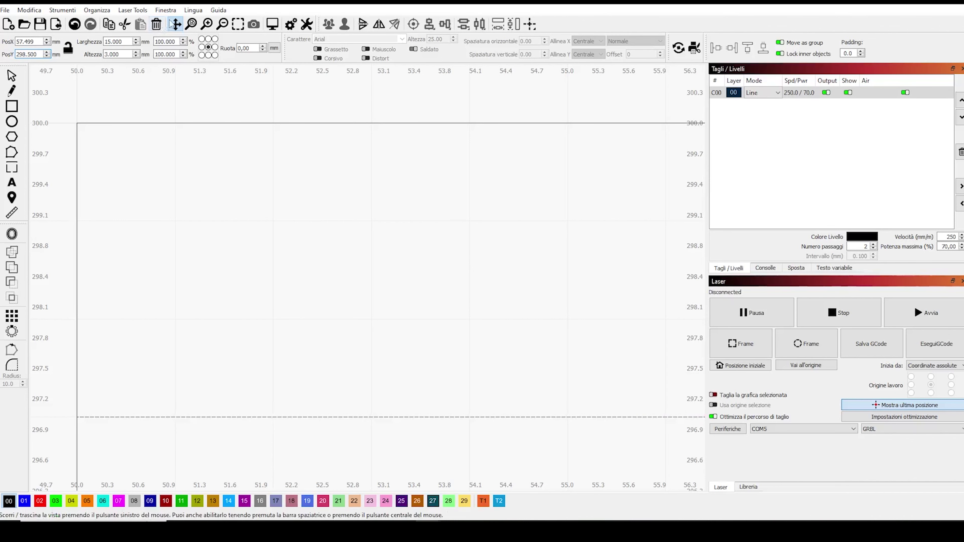
{"action": "scroll", "coordinate": [306, 252], "scroll_direction": "down", "scroll_amount": 6}
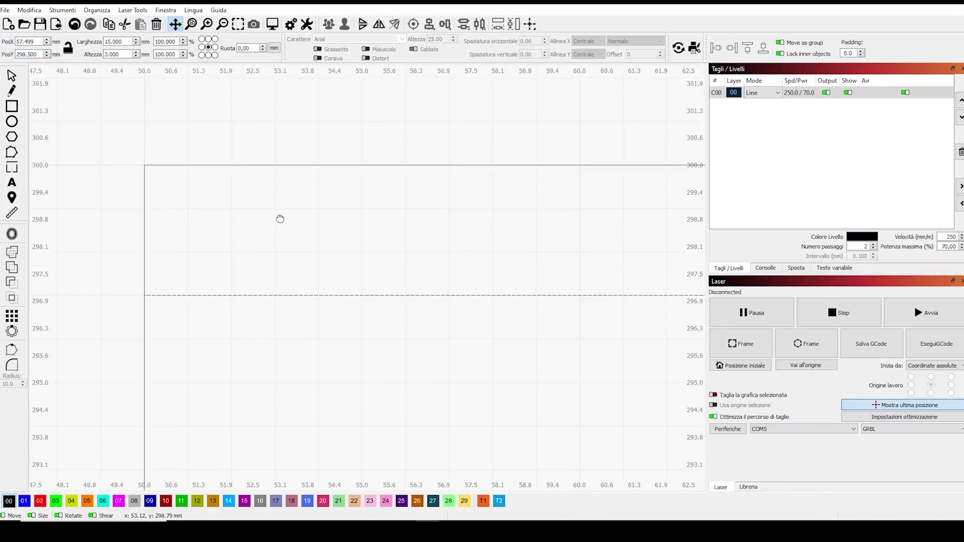
{"action": "scroll", "coordinate": [364, 224], "scroll_direction": "down", "scroll_amount": 5}
{"action": "left_click_drag", "start_coordinate": [540, 282], "coordinate": [259, 237]}
{"action": "scroll", "coordinate": [259, 237], "scroll_direction": "down", "scroll_amount": 3}
{"action": "left_click_drag", "start_coordinate": [318, 267], "coordinate": [278, 201]}
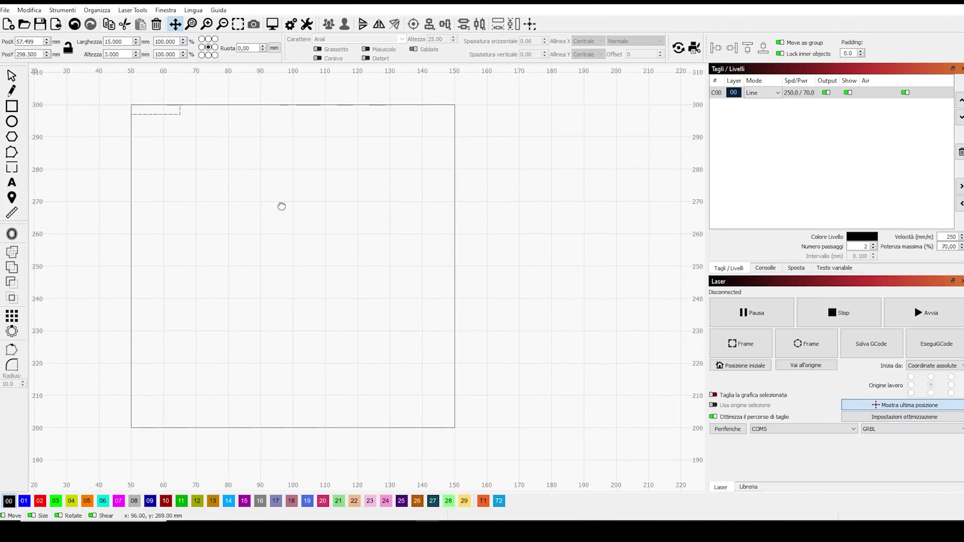
- Create a grid array of the corner rectangle with 4 columns, 1 row and 10 mm horizontal spacing between edges
{"action": "left_click", "coordinate": [12, 76]}
{"action": "left_click", "coordinate": [146, 113]}
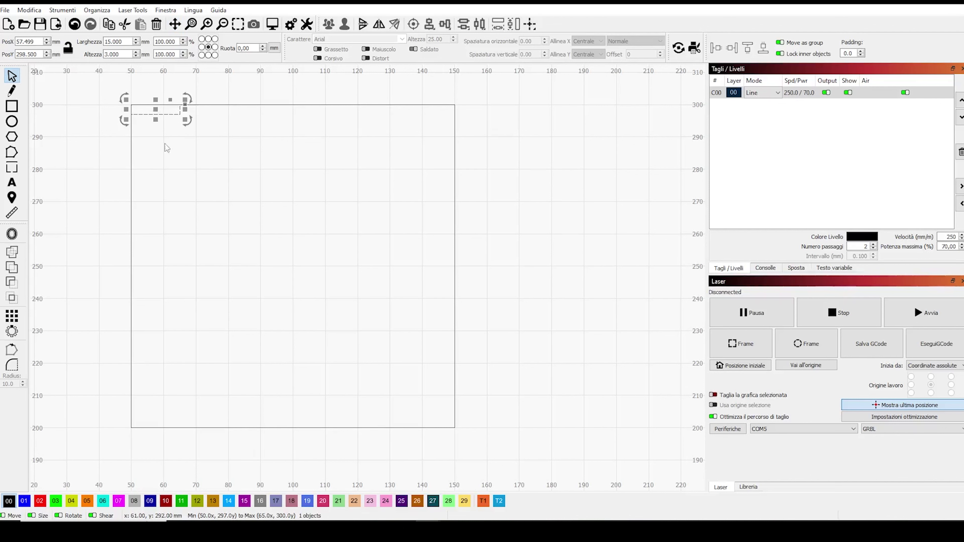
{"action": "left_click", "coordinate": [11, 316]}
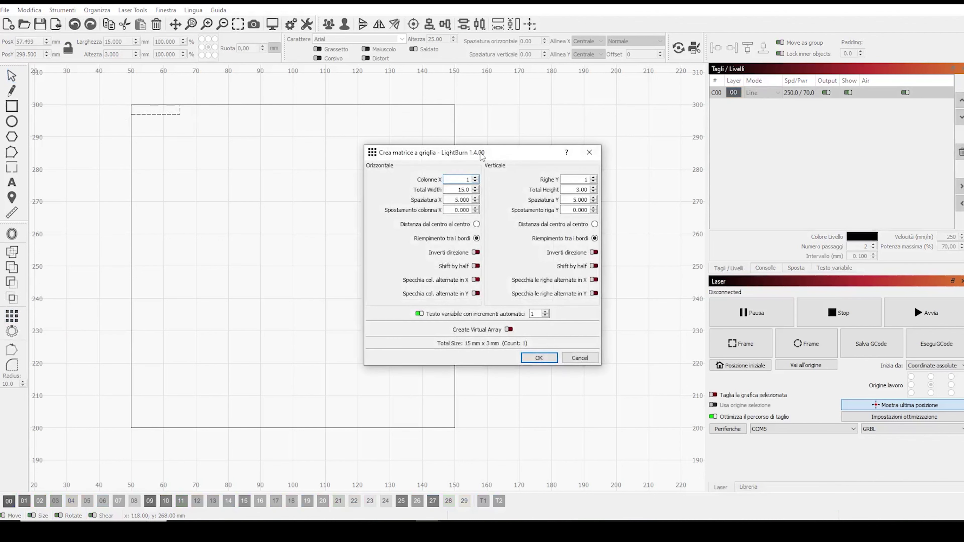
{"action": "left_click_drag", "start_coordinate": [482, 155], "coordinate": [443, 161]}
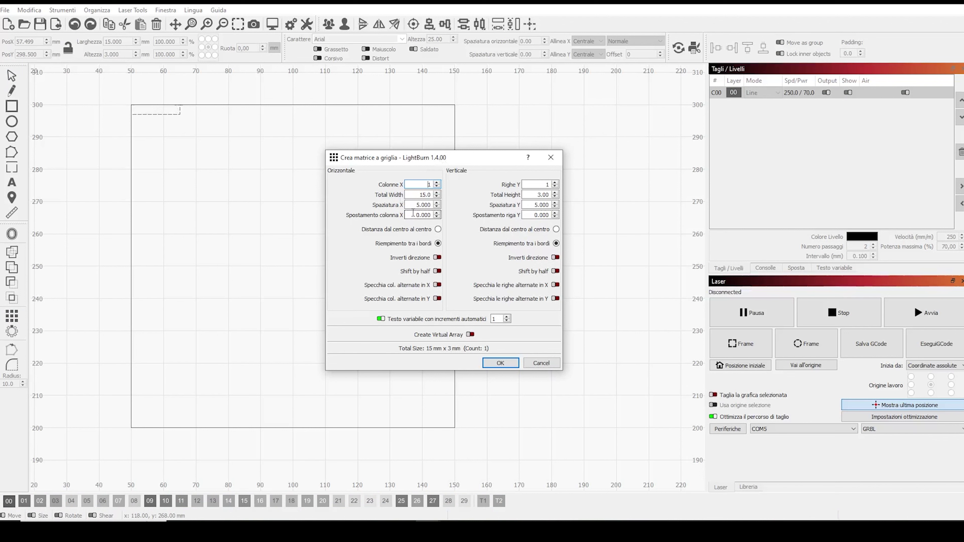
{"action": "left_click", "coordinate": [437, 183]}
{"action": "left_click", "coordinate": [437, 182]}
{"action": "left_click", "coordinate": [437, 183]}
{"action": "left_click", "coordinate": [437, 187]}
{"action": "left_click", "coordinate": [437, 187]}
{"action": "left_click", "coordinate": [437, 186]}
{"action": "left_click", "coordinate": [437, 203]}
{"action": "left_click", "coordinate": [437, 203]}
{"action": "left_click", "coordinate": [437, 203]}
{"action": "left_click", "coordinate": [437, 183]}
{"action": "left_click", "coordinate": [437, 183]}
{"action": "left_click", "coordinate": [437, 183]}
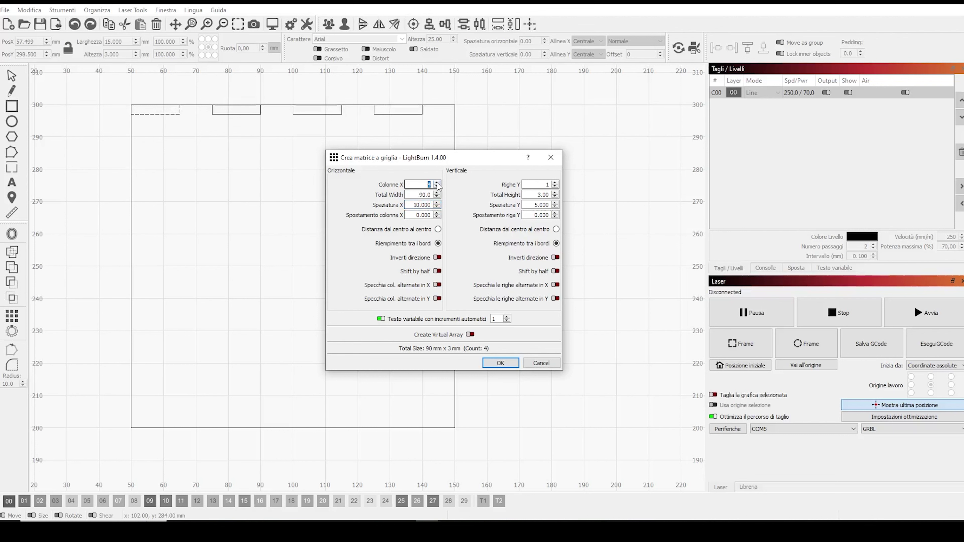
{"action": "left_click", "coordinate": [437, 183]}
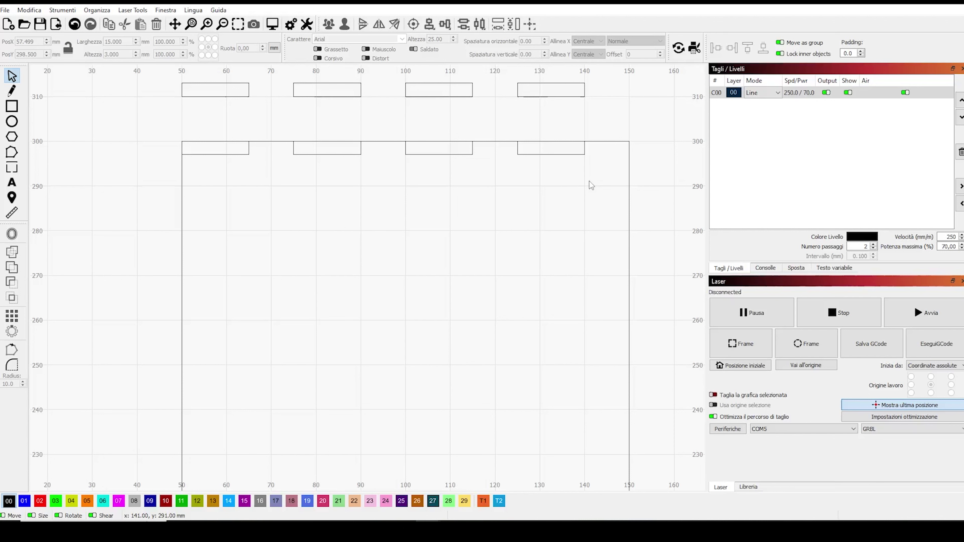
- Group the four small rectangles along the inside of the square's top edge
{"action": "left_click_drag", "start_coordinate": [589, 180], "coordinate": [218, 152]}
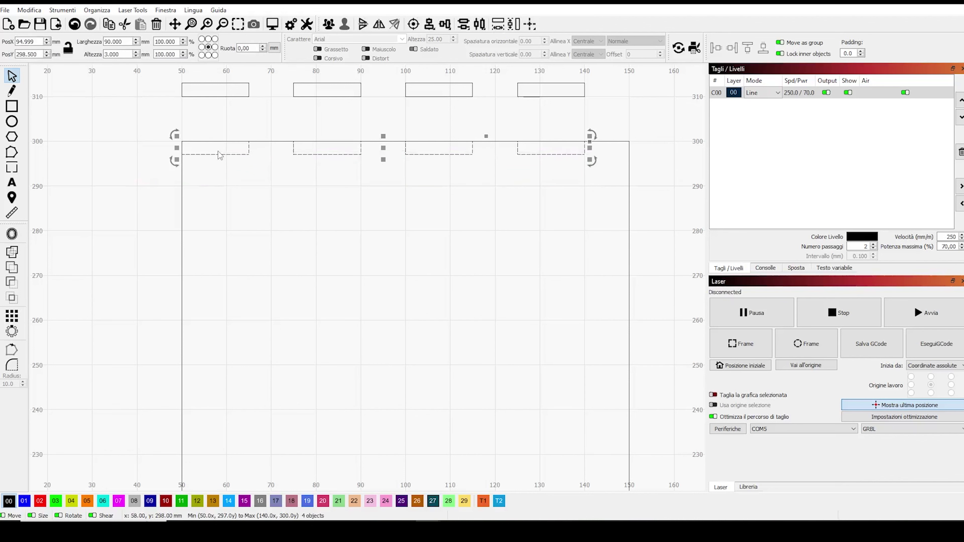
{"action": "right_click", "coordinate": [242, 176]}
{"action": "left_click", "coordinate": [292, 257]}
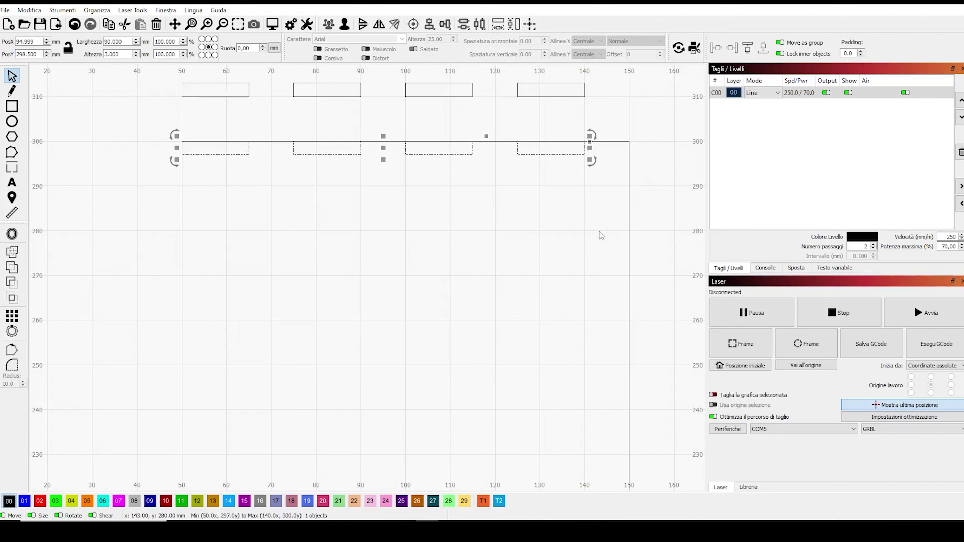
- Centre the grouped top row across the square's width with the vertical centre alignment
{"action": "left_click", "coordinate": [629, 208], "text": "shift"}
{"action": "scroll", "coordinate": [568, 194], "scroll_direction": "down", "scroll_amount": 3}
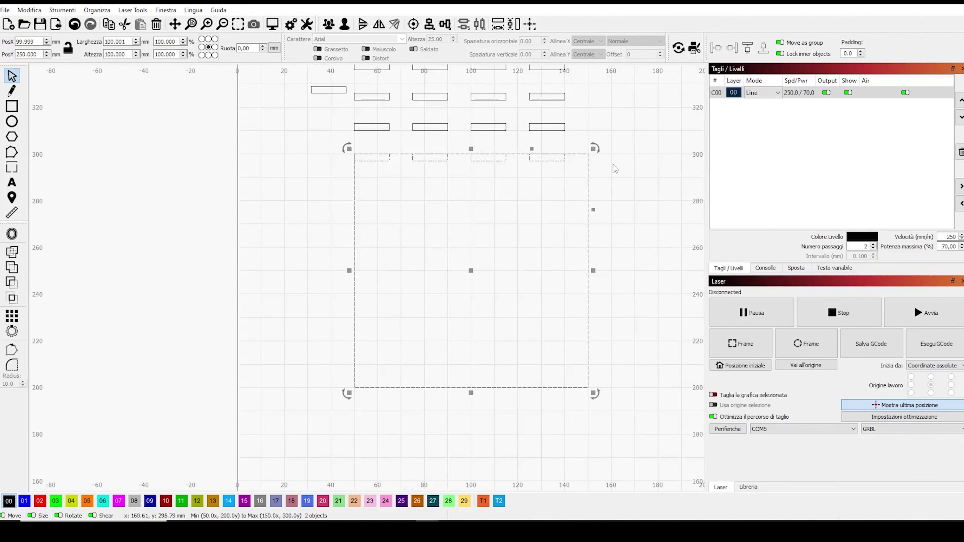
{"action": "left_click", "coordinate": [437, 26]}
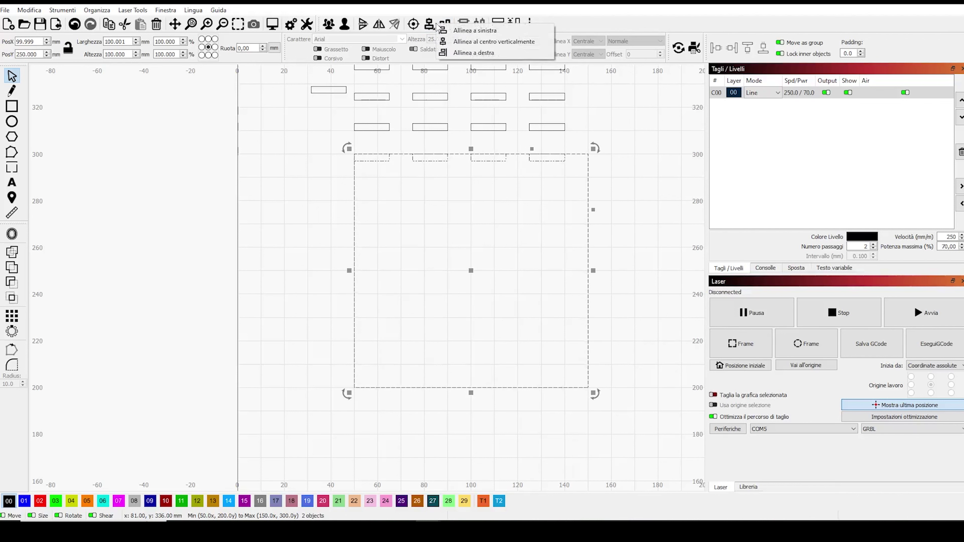
{"action": "left_click", "coordinate": [477, 46]}
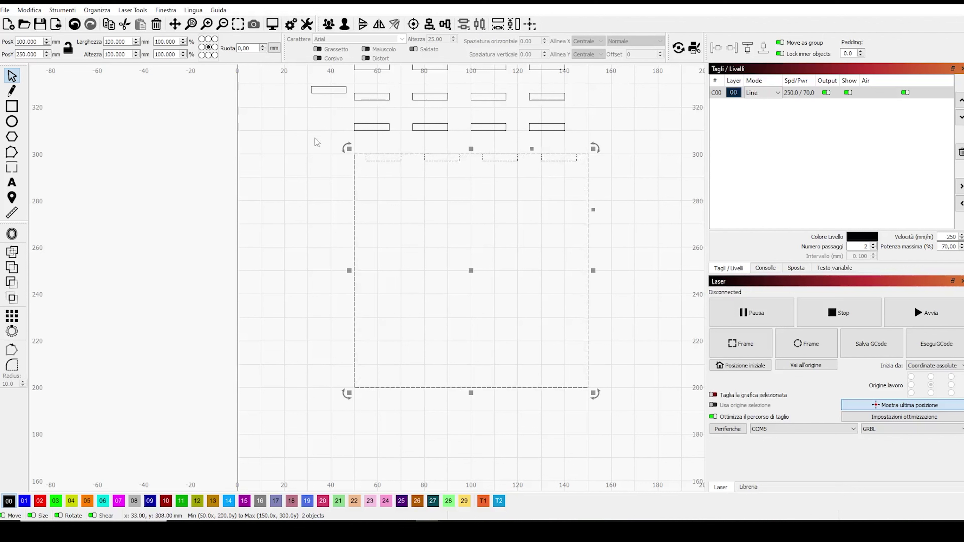
- Group the row of four small rectangles lying just above the square
{"action": "left_click", "coordinate": [315, 154]}
{"action": "left_click_drag", "start_coordinate": [353, 139], "coordinate": [576, 116]}
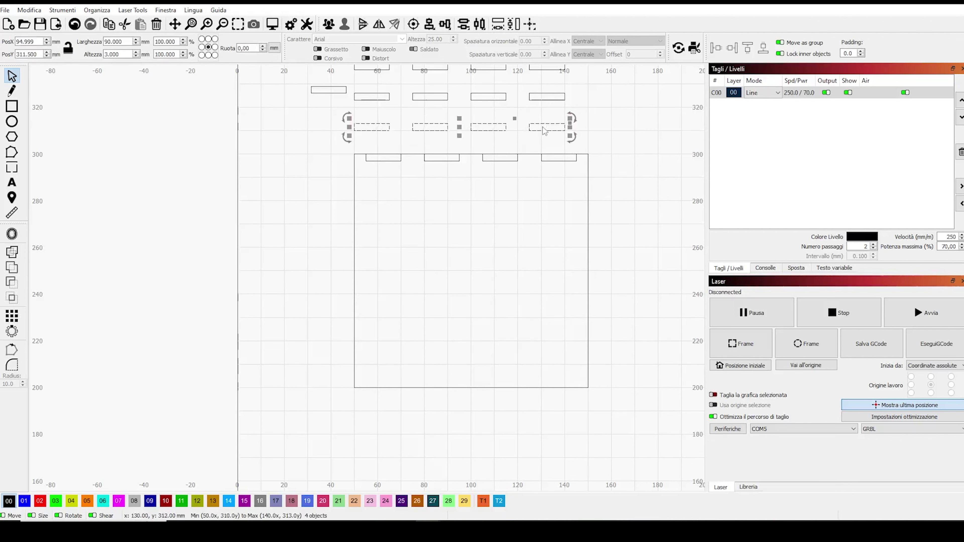
{"action": "right_click", "coordinate": [543, 129]}
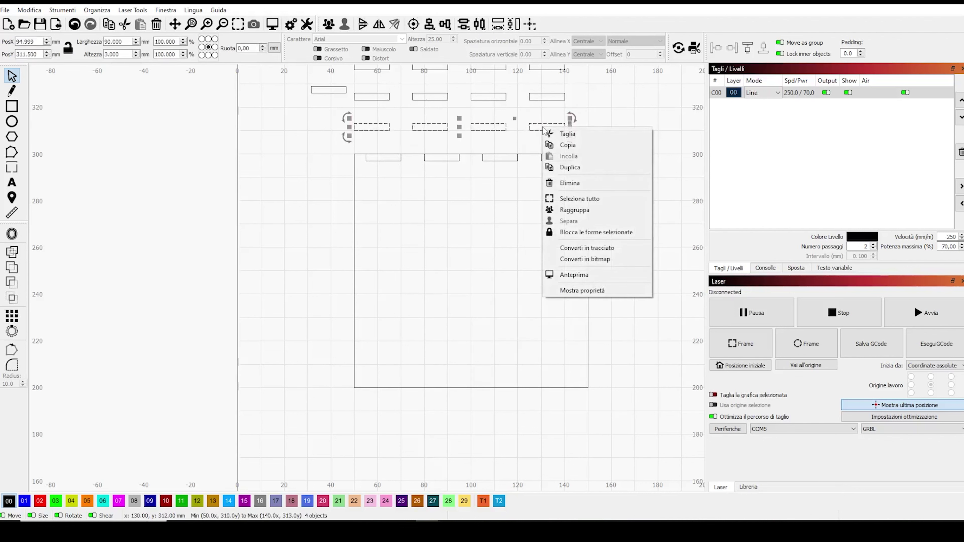
{"action": "left_click", "coordinate": [558, 216]}
- Move the grouped row down inside the square until it is flush with the bottom edge, at Y 201.5 mm
{"action": "key", "text": "Down"}
{"action": "key", "text": "Down"}
{"action": "key", "text": "Down"}
{"action": "key", "text": "Down"}
{"action": "key", "text": "Down"}
{"action": "key", "text": "Down"}
{"action": "key", "text": "Down"}
{"action": "key", "text": "Down"}
{"action": "key", "text": "Down"}
{"action": "key", "text": "Down"}
{"action": "key", "text": "Down"}
{"action": "key", "text": "Down"}
{"action": "key", "text": "Down"}
{"action": "key", "text": "Down"}
{"action": "key", "text": "Down"}
{"action": "key", "text": "Down"}
{"action": "key", "text": "Down"}
{"action": "key", "text": "Down"}
{"action": "key", "text": "Down"}
{"action": "key", "text": "Down"}
{"action": "key", "text": "Down"}
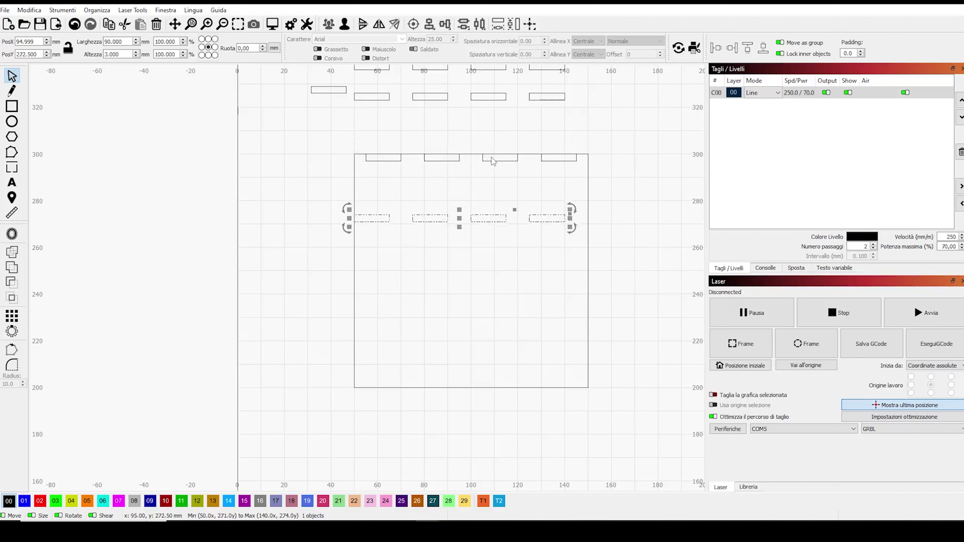
{"action": "key", "text": "Down"}
{"action": "key", "text": "Down"}
{"action": "key", "text": "Down"}
{"action": "key", "text": "Down"}
{"action": "key", "text": "Down"}
{"action": "key", "text": "Down"}
{"action": "key", "text": "Down"}
{"action": "key", "text": "Down"}
{"action": "key", "text": "Down"}
{"action": "key", "text": "Down"}
{"action": "key", "text": "Down"}
{"action": "key", "text": "Down"}
{"action": "key", "text": "Down"}
{"action": "key", "text": "Down"}
{"action": "key", "text": "Down"}
{"action": "key", "text": "Down"}
{"action": "key", "text": "Down"}
{"action": "key", "text": "Down"}
{"action": "key", "text": "Down"}
{"action": "key", "text": "Down"}
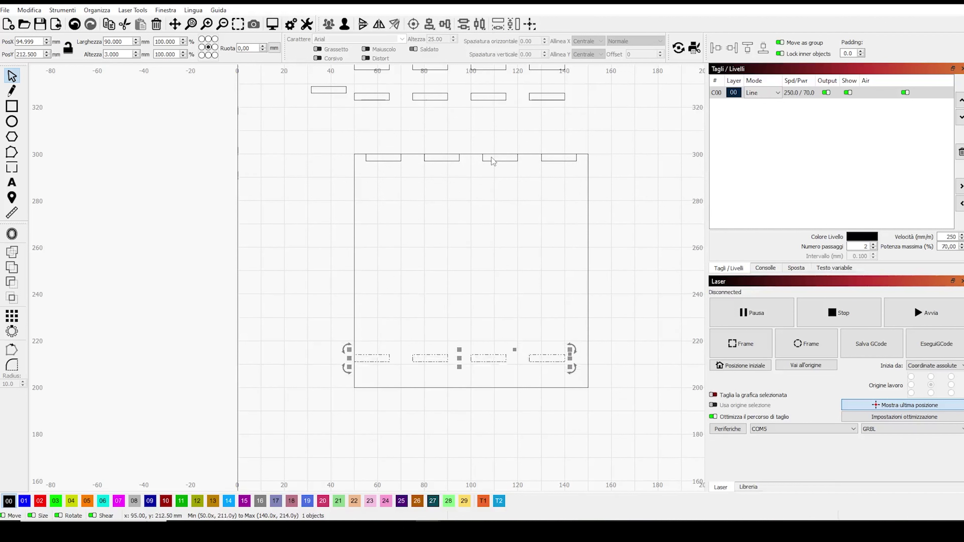
{"action": "key", "text": "Down"}
{"action": "key", "text": "Down"}
{"action": "key", "text": "Down"}
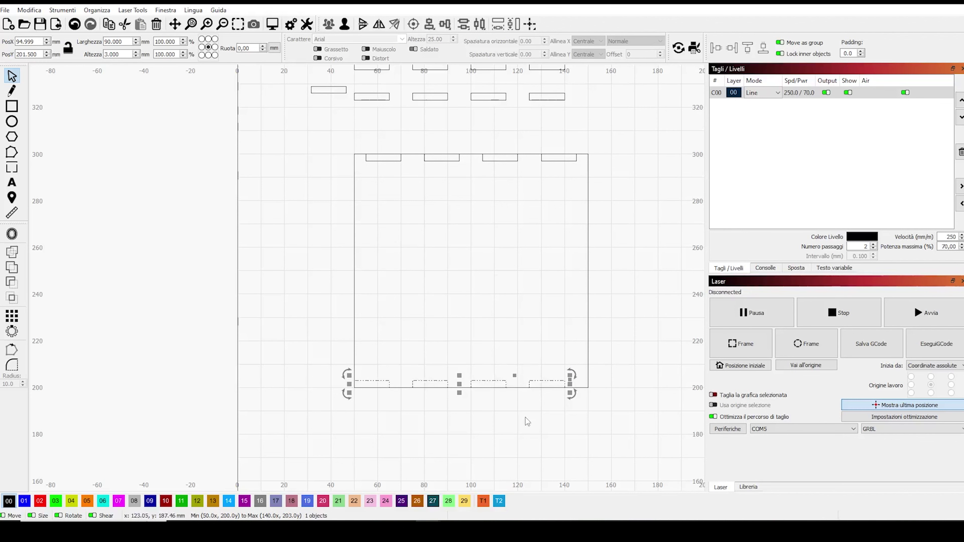
- Centre the grouped bottom row across the square's width with the vertical centre alignment
{"action": "scroll", "coordinate": [525, 414], "scroll_direction": "up", "scroll_amount": 3}
{"action": "scroll", "coordinate": [515, 400], "scroll_direction": "down", "scroll_amount": 1}
{"action": "key", "text": "Right"}
{"action": "key", "text": "Right"}
{"action": "key", "text": "Right"}
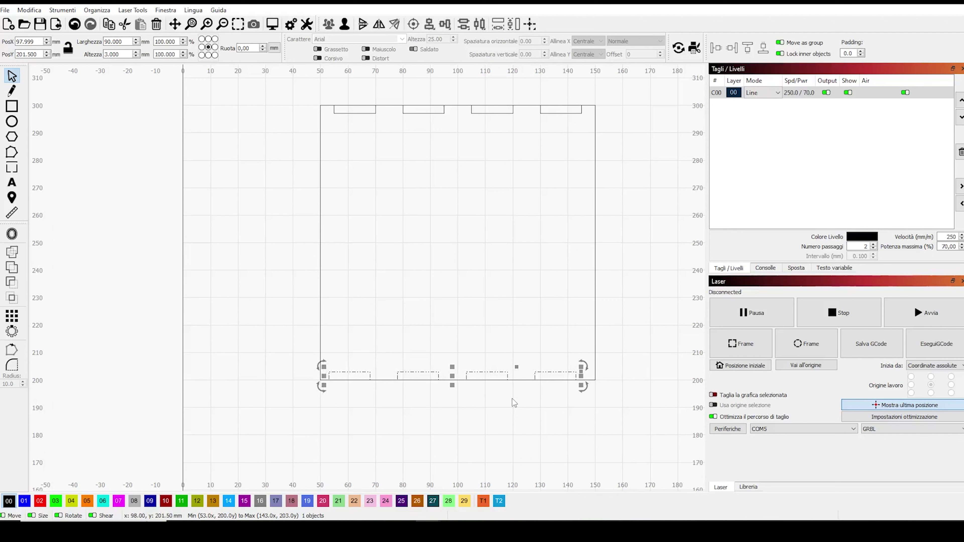
{"action": "left_click", "coordinate": [424, 230]}
{"action": "left_click", "coordinate": [471, 374]}
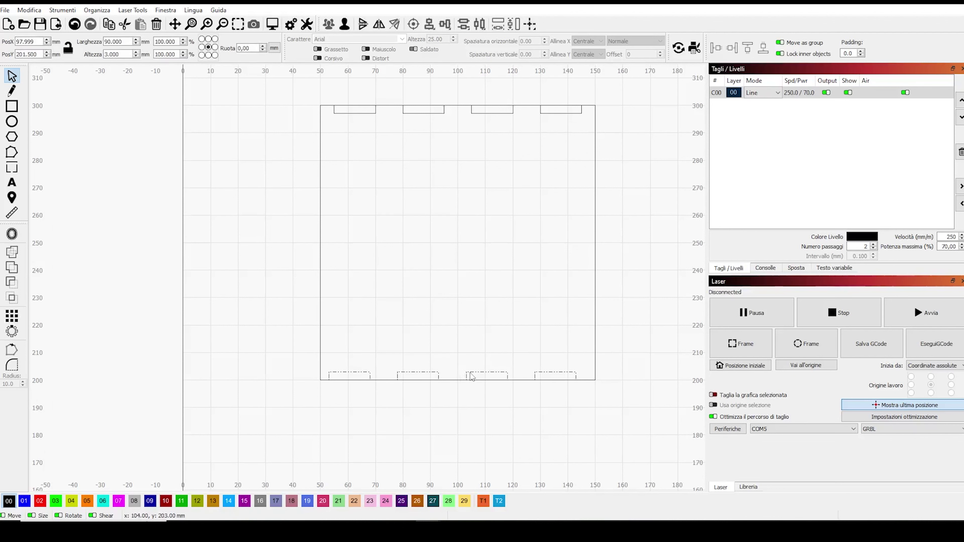
{"action": "left_click", "coordinate": [597, 283], "text": "shift"}
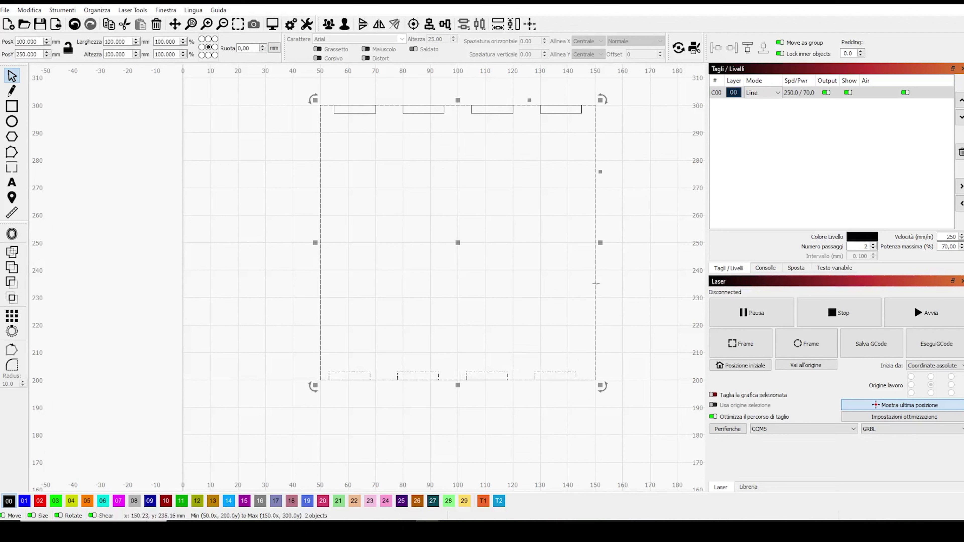
{"action": "left_click", "coordinate": [429, 24]}
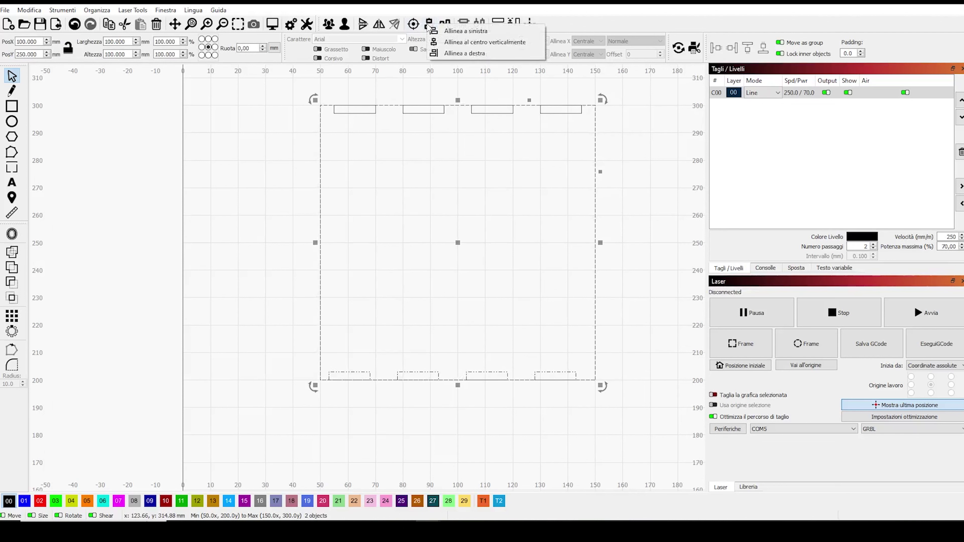
{"action": "left_click", "coordinate": [446, 42]}
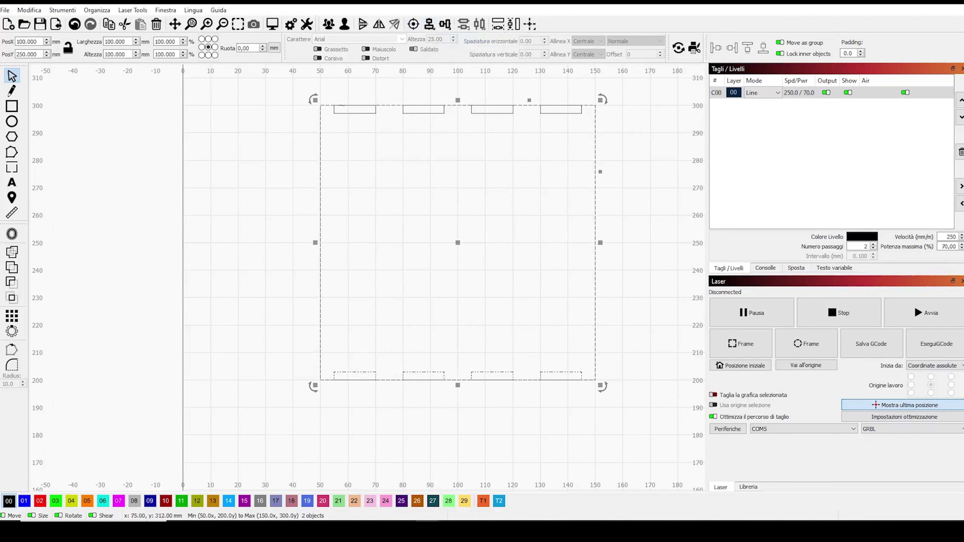
{"action": "left_click", "coordinate": [224, 223]}
- Rotate the two remaining rows of rectangles 90° counterclockwise and place them left of the square, centred at about X 23, Y 246
{"action": "scroll", "coordinate": [540, 68], "scroll_direction": "down", "scroll_amount": 2}
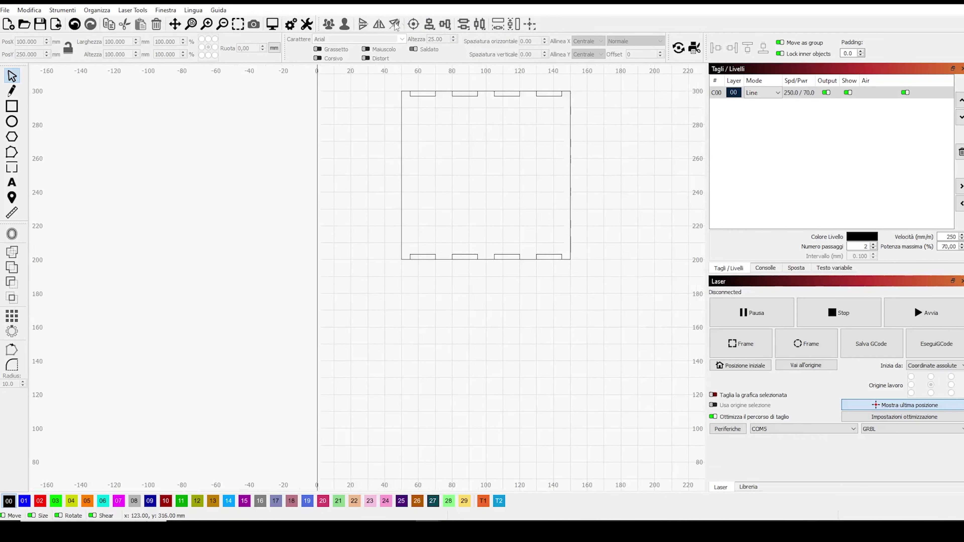
{"action": "left_click", "coordinate": [175, 24]}
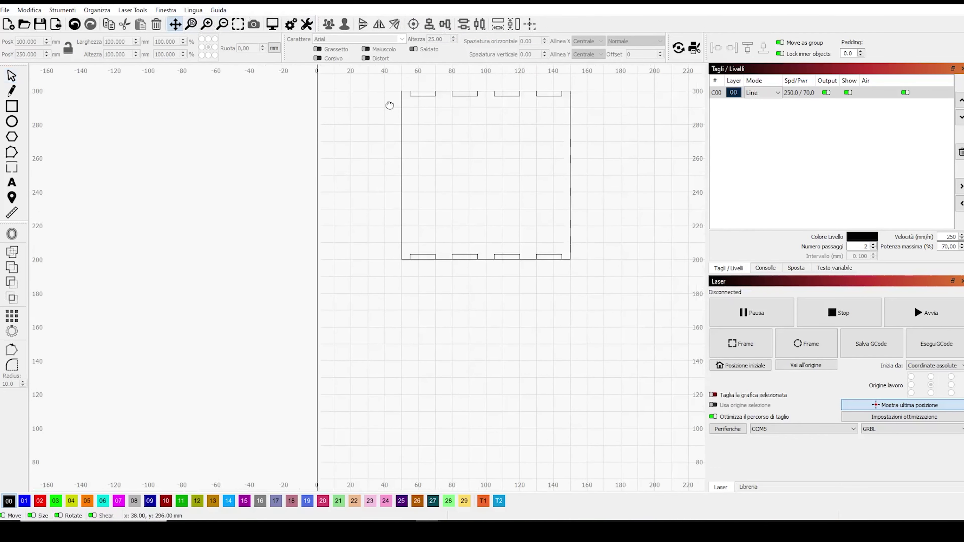
{"action": "left_click_drag", "start_coordinate": [404, 108], "coordinate": [365, 257]}
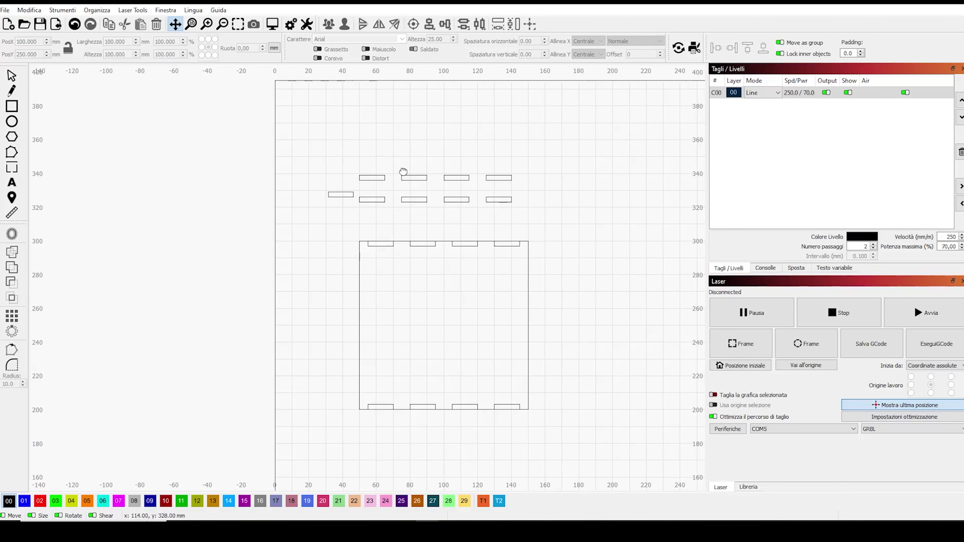
{"action": "left_click", "coordinate": [8, 77]}
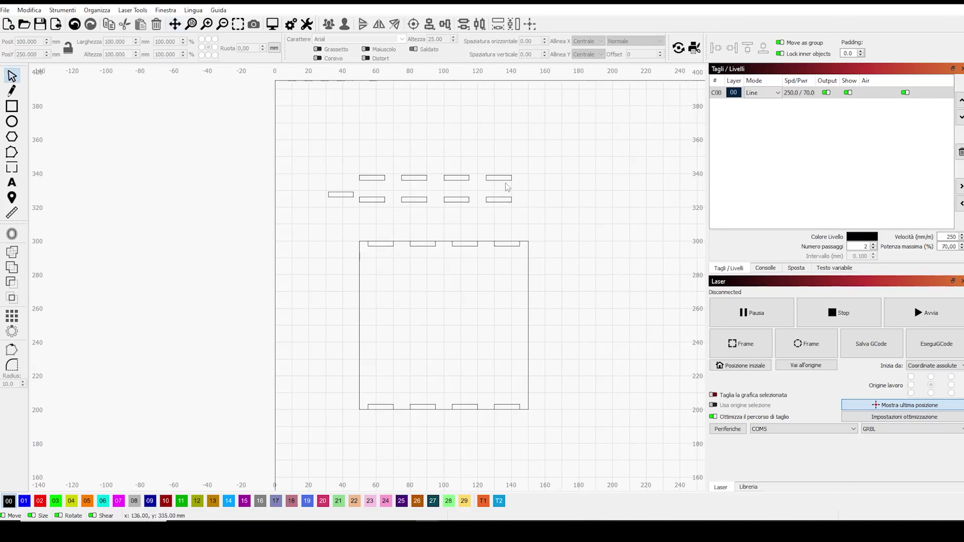
{"action": "left_click_drag", "start_coordinate": [524, 210], "coordinate": [359, 167]}
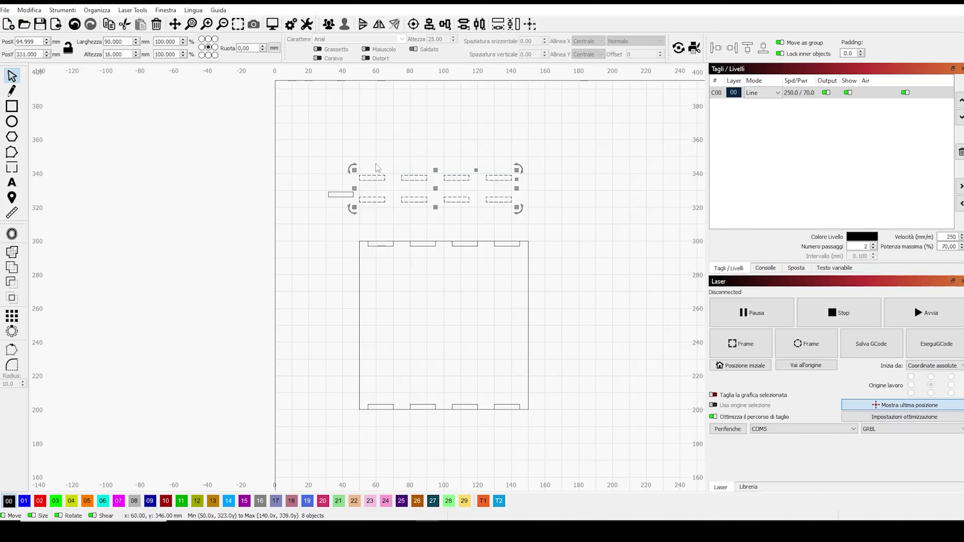
{"action": "left_click", "coordinate": [95, 10]}
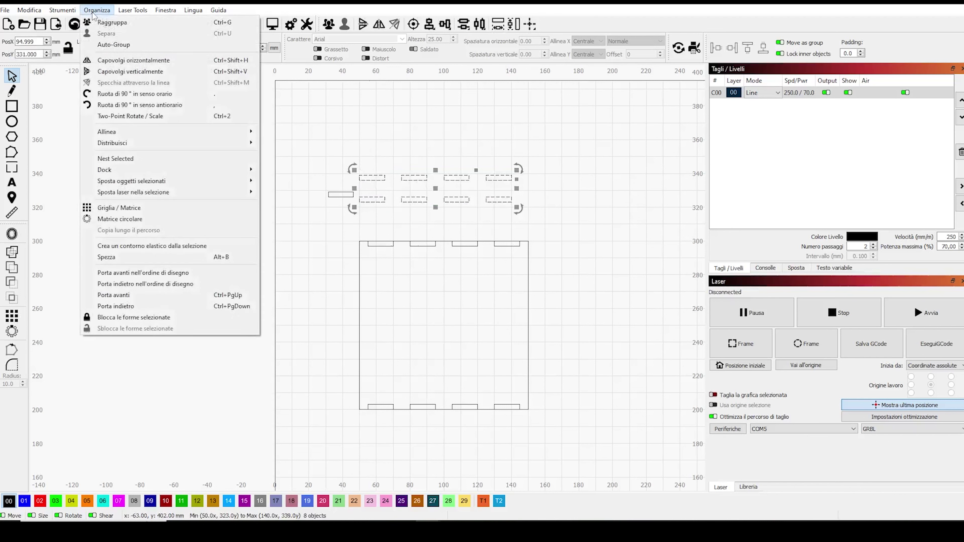
{"action": "left_click", "coordinate": [112, 104]}
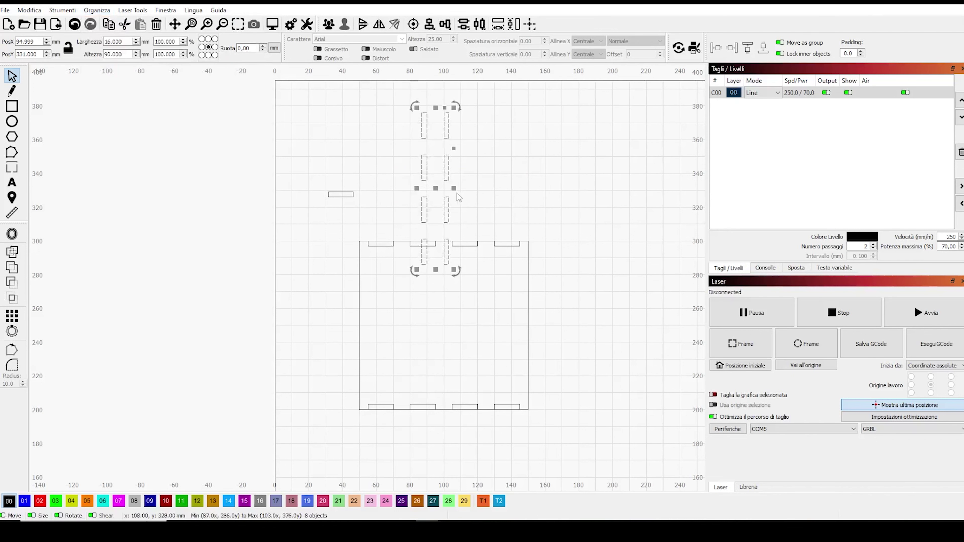
{"action": "left_click_drag", "start_coordinate": [439, 189], "coordinate": [319, 332]}
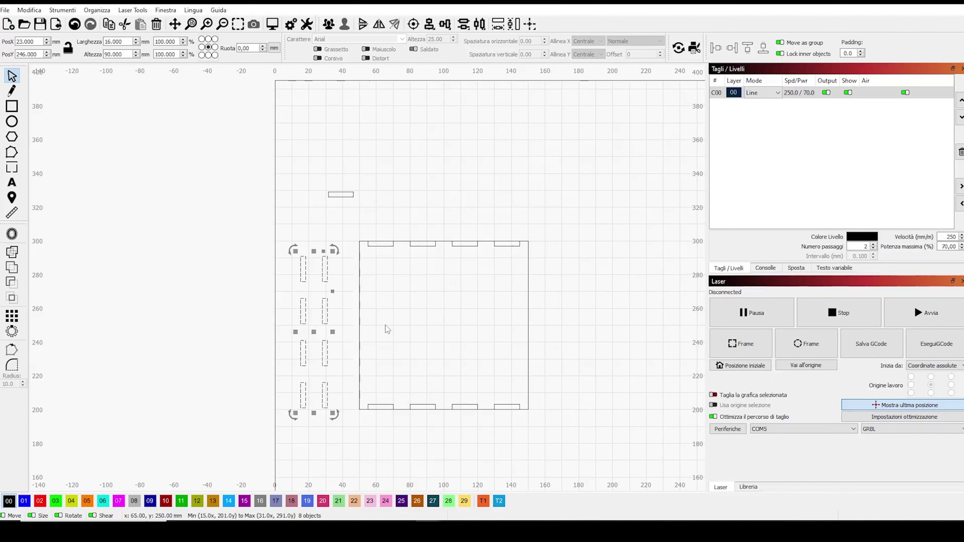
- Group the four vertical rectangles in the column nearest the square's left side
{"action": "scroll", "coordinate": [384, 324], "scroll_direction": "up", "scroll_amount": 2}
{"action": "left_click_drag", "start_coordinate": [328, 450], "coordinate": [292, 250]}
{"action": "right_click", "coordinate": [291, 251]}
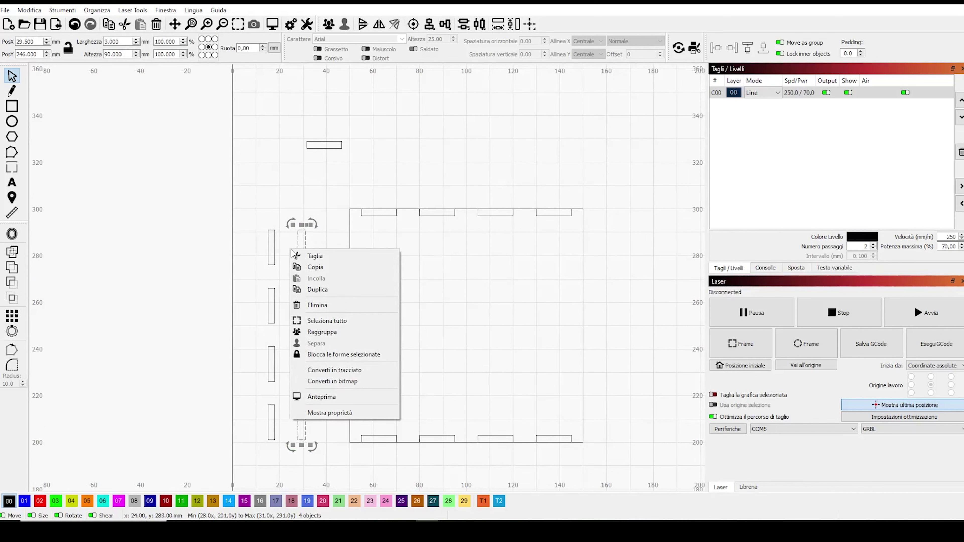
{"action": "left_click", "coordinate": [339, 334]}
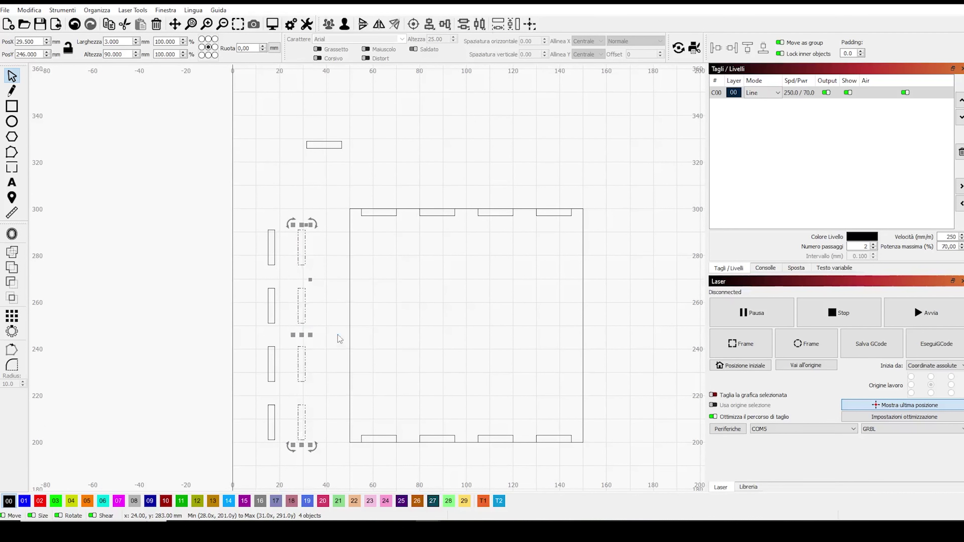
- Move the grouped column of rectangles inside the square until flush with its left edge, at X 51.5, Y 249 mm
{"action": "key", "text": "Right"}
{"action": "key", "text": "Right"}
{"action": "key", "text": "Right"}
{"action": "key", "text": "Right"}
{"action": "key", "text": "Right"}
{"action": "key", "text": "Right"}
{"action": "key", "text": "Right"}
{"action": "key", "text": "Right"}
{"action": "key", "text": "Right"}
{"action": "key", "text": "Right"}
{"action": "key", "text": "Right"}
{"action": "key", "text": "Right"}
{"action": "key", "text": "Right"}
{"action": "key", "text": "Right"}
{"action": "key", "text": "Right"}
{"action": "key", "text": "Right"}
{"action": "key", "text": "Right"}
{"action": "key", "text": "Right"}
{"action": "key", "text": "Right"}
{"action": "key", "text": "Right"}
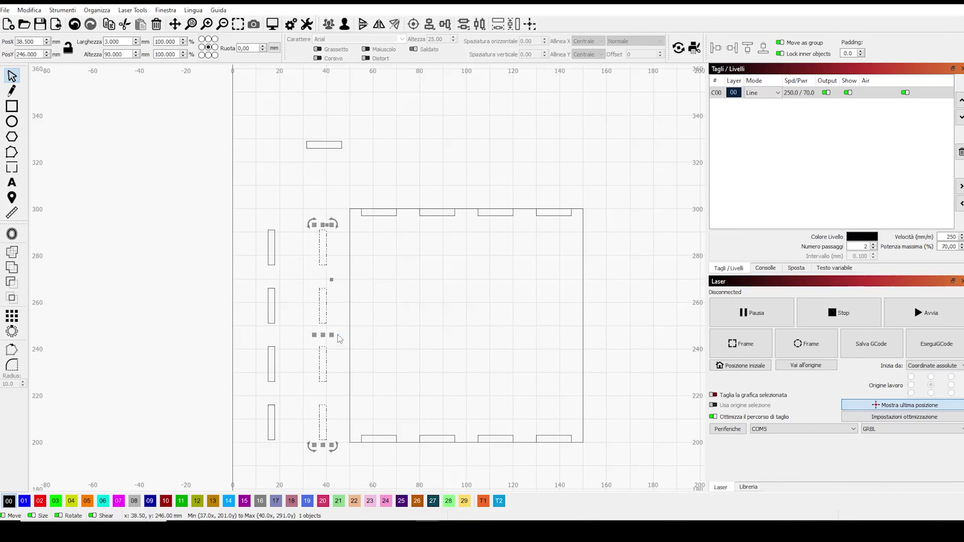
{"action": "key", "text": "Up"}
{"action": "key", "text": "Up"}
{"action": "key", "text": "Up"}
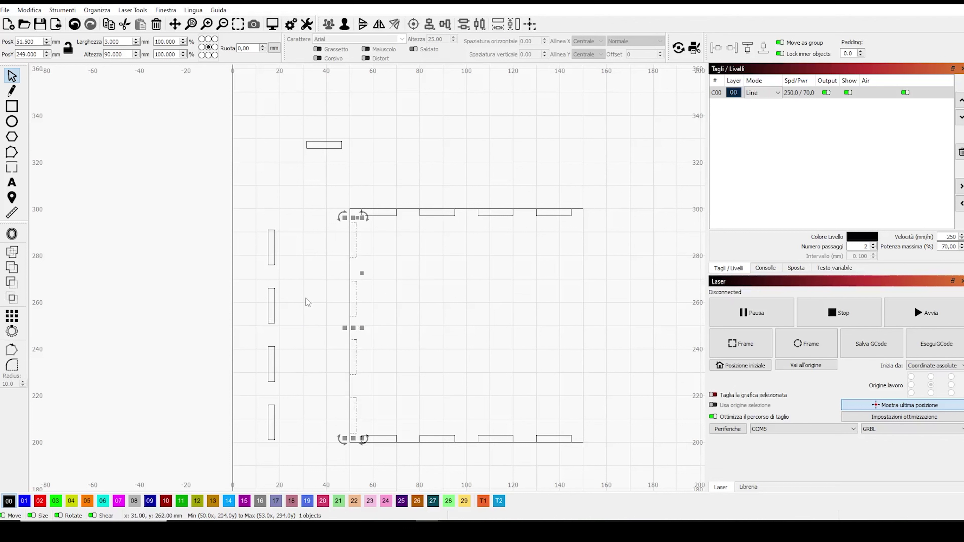
- Select only the 100 mm square and lock its shape in place
{"action": "left_click", "coordinate": [320, 303]}
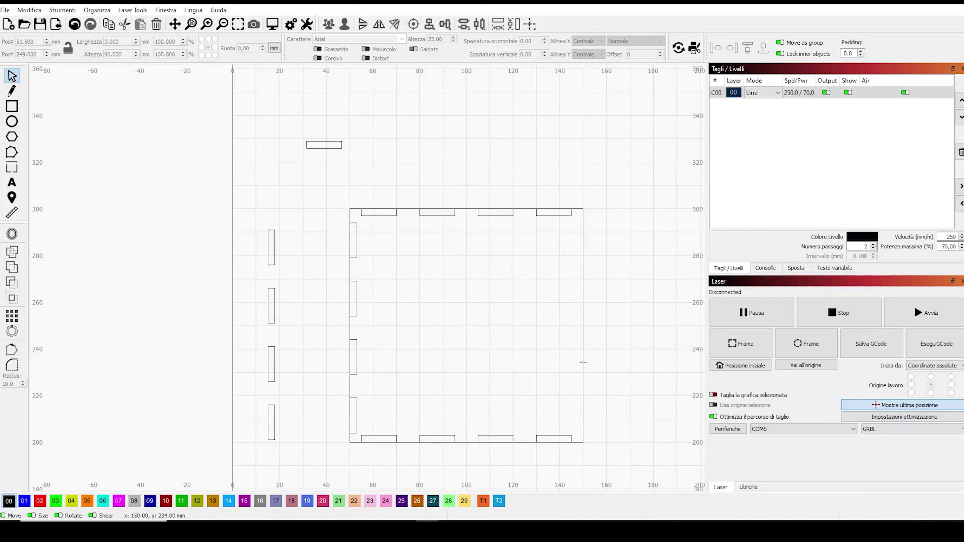
{"action": "left_click", "coordinate": [584, 363]}
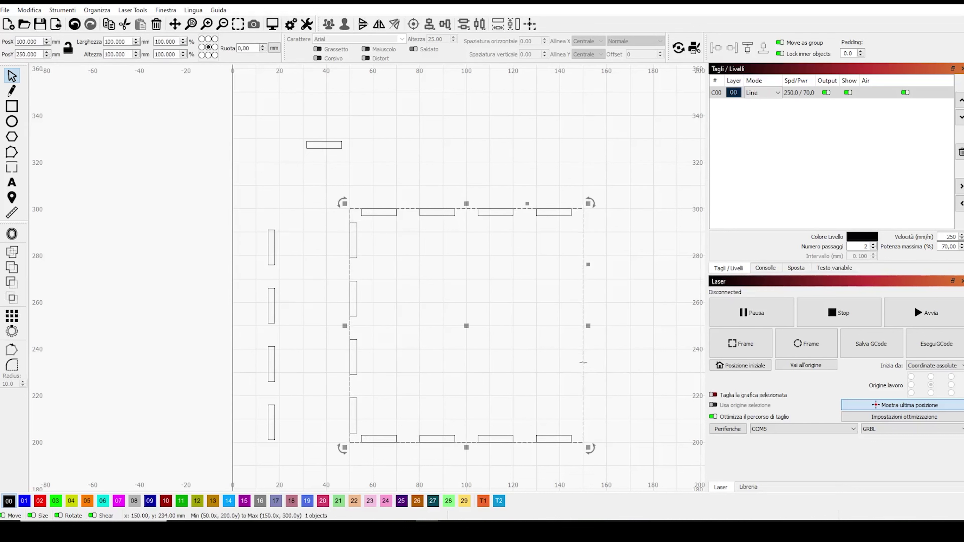
{"action": "right_click", "coordinate": [584, 363]}
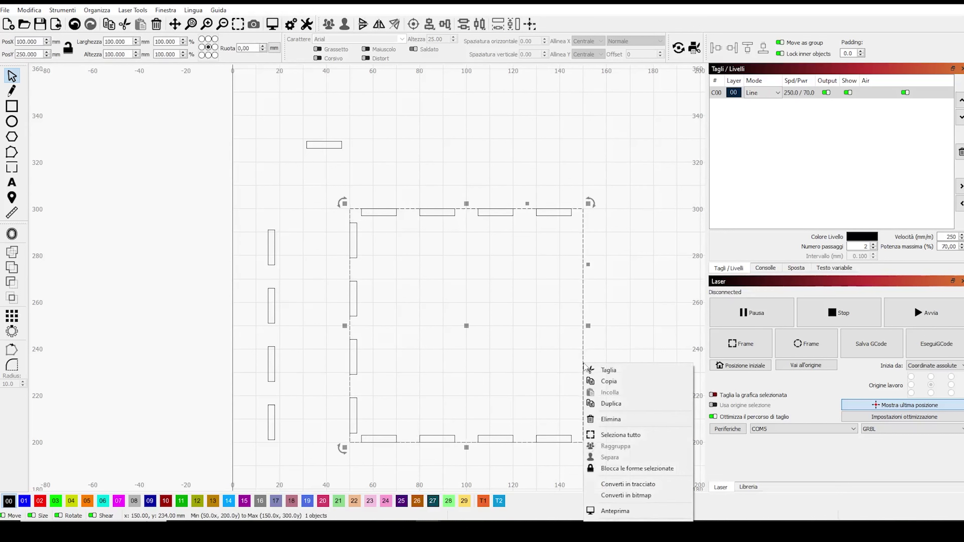
{"action": "left_click", "coordinate": [624, 470]}
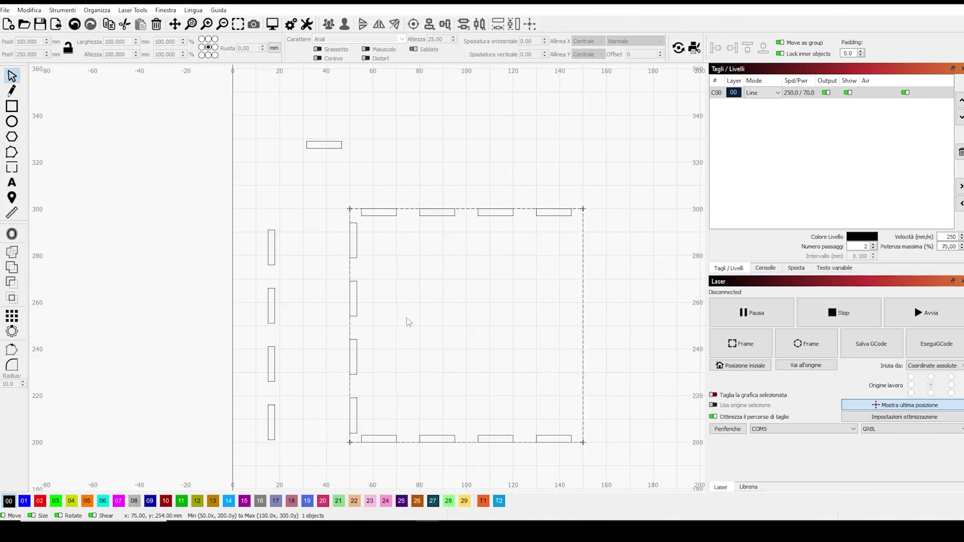
- Try to centre the grouped left column on the square's height with the horizontal centre alignment
{"action": "left_click", "coordinate": [357, 298], "text": "shift"}
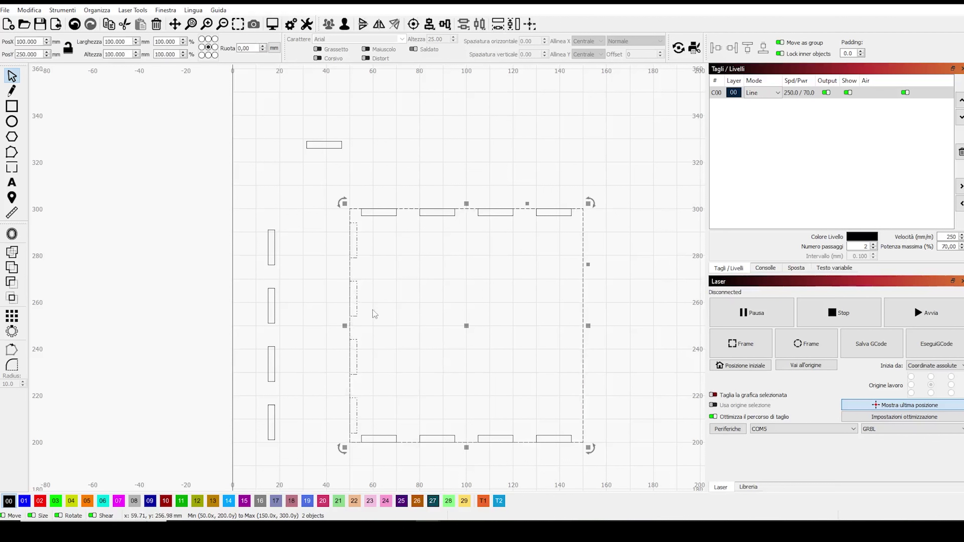
{"action": "left_click", "coordinate": [446, 24]}
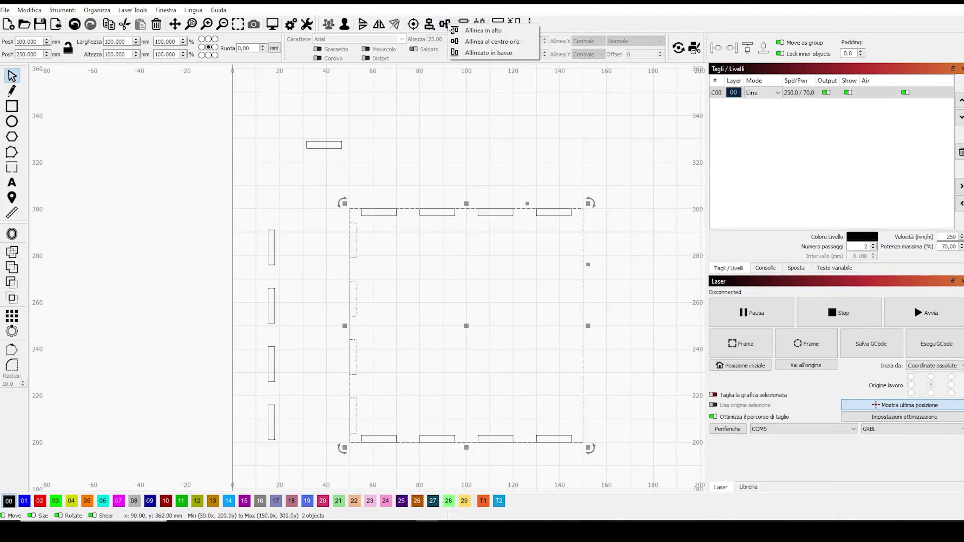
{"action": "left_click", "coordinate": [466, 43]}
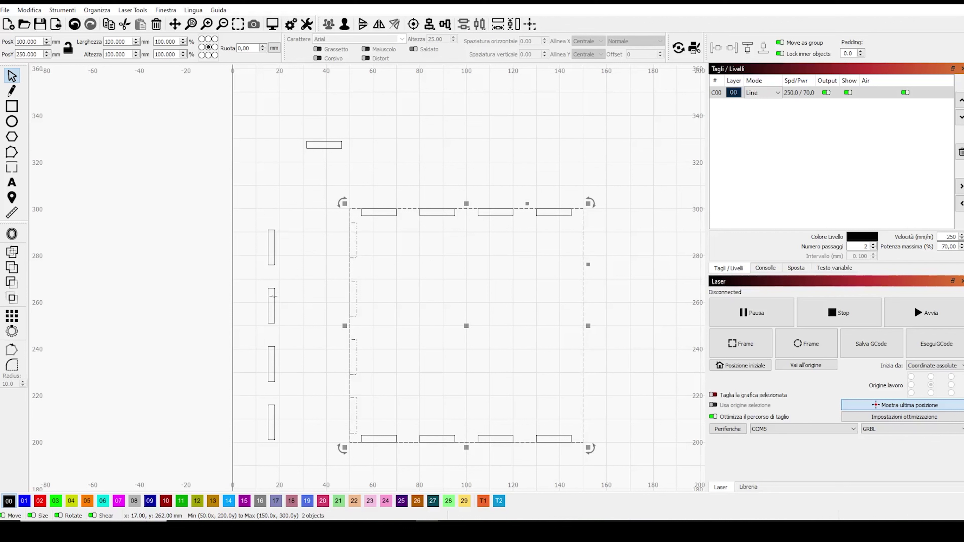
- Group the four remaining vertical rectangles outside the square's left side
{"action": "left_click", "coordinate": [272, 298]}
{"action": "left_click", "coordinate": [307, 345]}
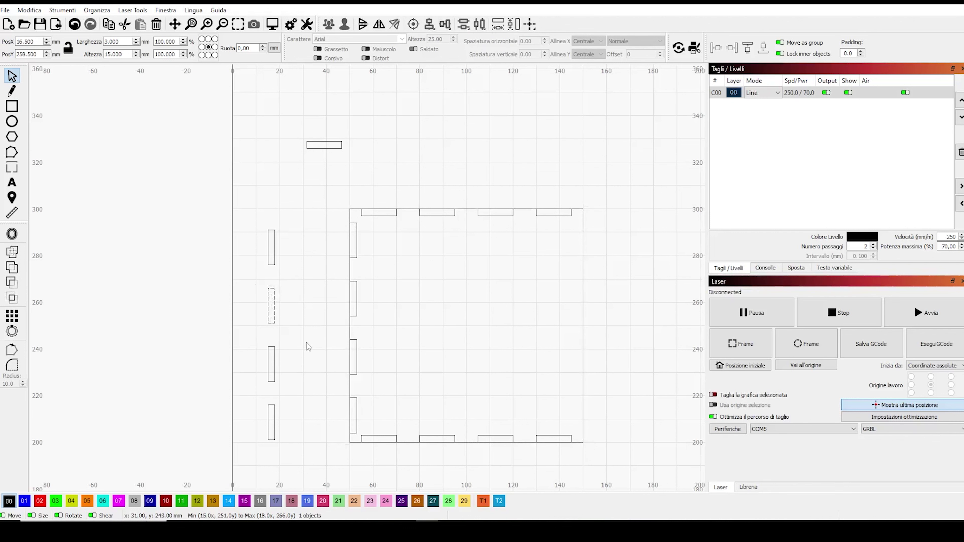
{"action": "left_click_drag", "start_coordinate": [307, 452], "coordinate": [259, 219]}
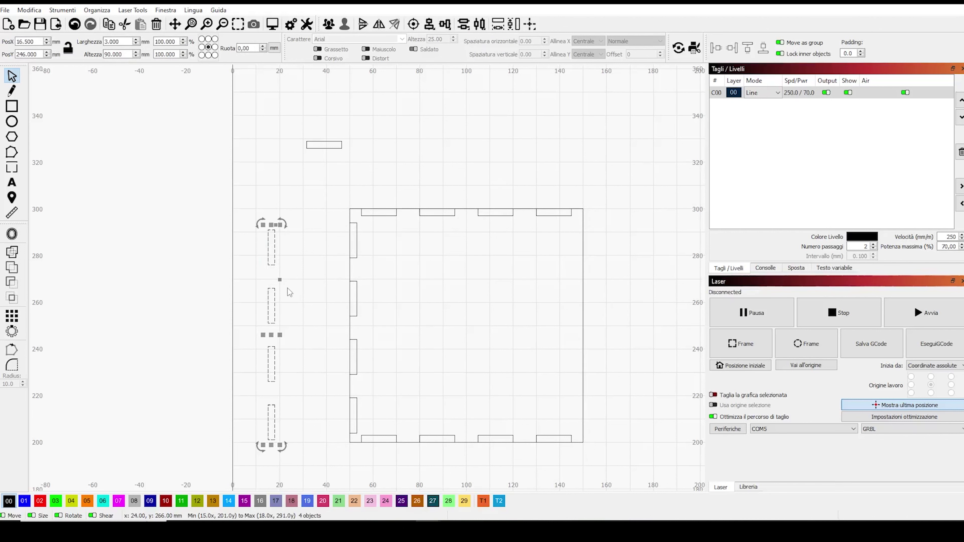
{"action": "right_click", "coordinate": [284, 288]}
{"action": "left_click", "coordinate": [304, 371]}
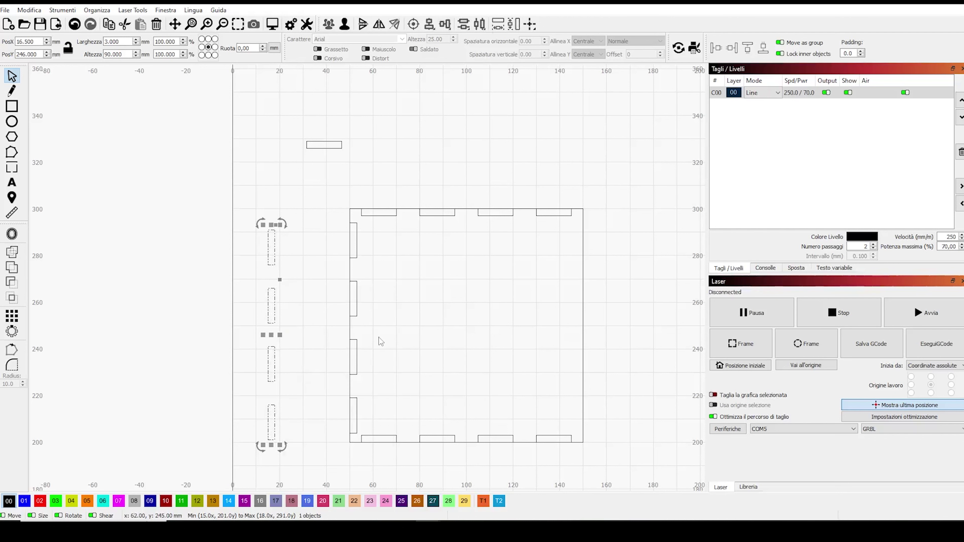
- Move the second grouped column across the square until flush with its right edge, at X 148.5, Y 246 mm
{"action": "key", "text": "Right"}
{"action": "key", "text": "Right"}
{"action": "key", "text": "Right"}
{"action": "key", "text": "Right"}
{"action": "key", "text": "Right"}
{"action": "key", "text": "Right"}
{"action": "key", "text": "Right"}
{"action": "key", "text": "Right"}
{"action": "key", "text": "Right"}
{"action": "key", "text": "Right"}
{"action": "key", "text": "Right"}
{"action": "key", "text": "Right"}
{"action": "key", "text": "Right"}
{"action": "key", "text": "Right"}
{"action": "key", "text": "Right"}
{"action": "key", "text": "Right"}
{"action": "key", "text": "Right"}
{"action": "key", "text": "Right"}
{"action": "key", "text": "Right"}
{"action": "key", "text": "Right"}
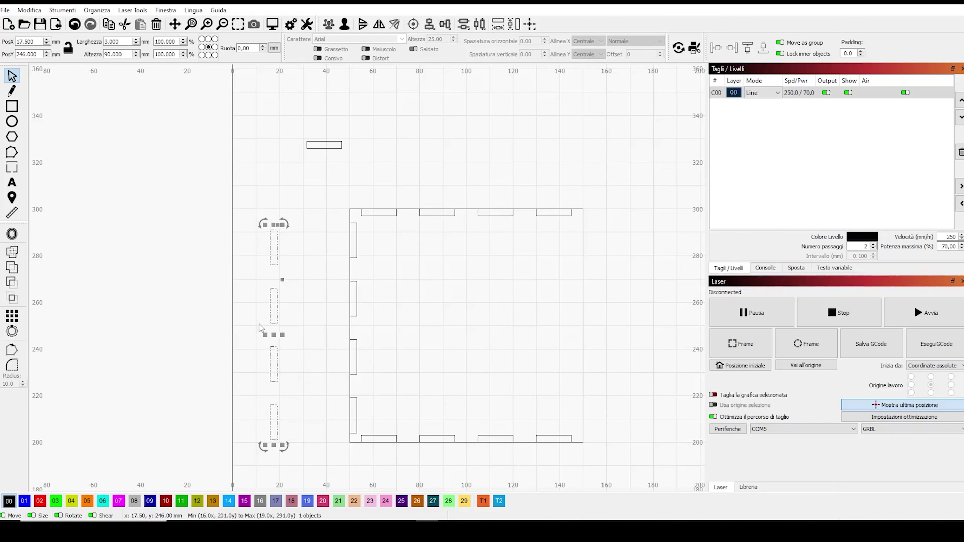
{"action": "key", "text": "Right"}
{"action": "key", "text": "Right"}
{"action": "key", "text": "Right"}
{"action": "key", "text": "Right"}
{"action": "key", "text": "Right"}
{"action": "key", "text": "Right"}
{"action": "key", "text": "Right"}
{"action": "key", "text": "Right"}
{"action": "key", "text": "Right"}
{"action": "key", "text": "Right"}
{"action": "key", "text": "Right"}
{"action": "key", "text": "Right"}
{"action": "key", "text": "Right"}
{"action": "key", "text": "Right"}
{"action": "key", "text": "Right"}
{"action": "key", "text": "Right"}
{"action": "key", "text": "Right"}
{"action": "key", "text": "Right"}
{"action": "key", "text": "Right"}
{"action": "key", "text": "Right"}
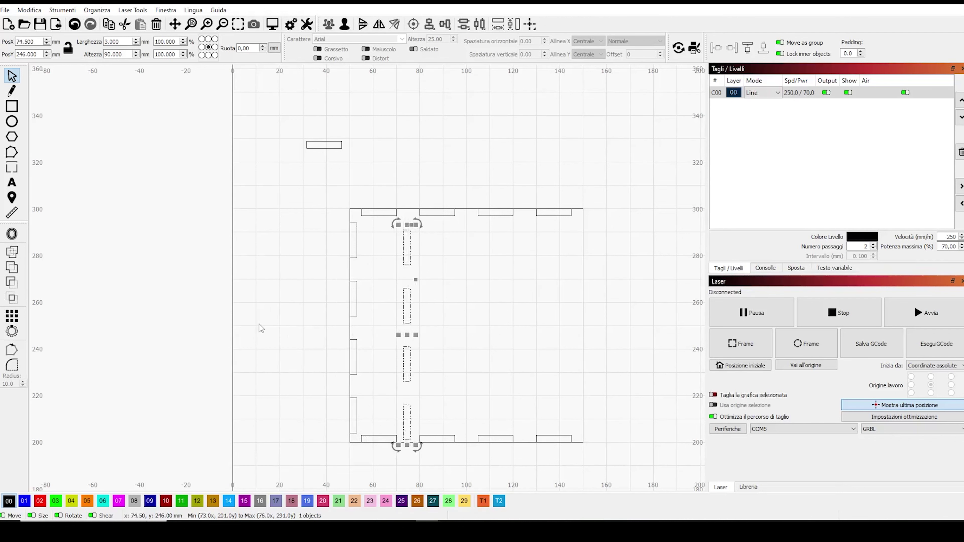
{"action": "key", "text": "Right"}
{"action": "key", "text": "Right"}
{"action": "key", "text": "Right"}
{"action": "key", "text": "Right"}
{"action": "key", "text": "Right"}
{"action": "key", "text": "Right"}
{"action": "key", "text": "Right"}
{"action": "key", "text": "Right"}
{"action": "key", "text": "Right"}
{"action": "key", "text": "Right"}
{"action": "key", "text": "Right"}
{"action": "key", "text": "Right"}
{"action": "key", "text": "Right"}
{"action": "key", "text": "Right"}
{"action": "key", "text": "Right"}
{"action": "key", "text": "Right"}
{"action": "key", "text": "Right"}
{"action": "key", "text": "Right"}
{"action": "key", "text": "Right"}
{"action": "key", "text": "Right"}
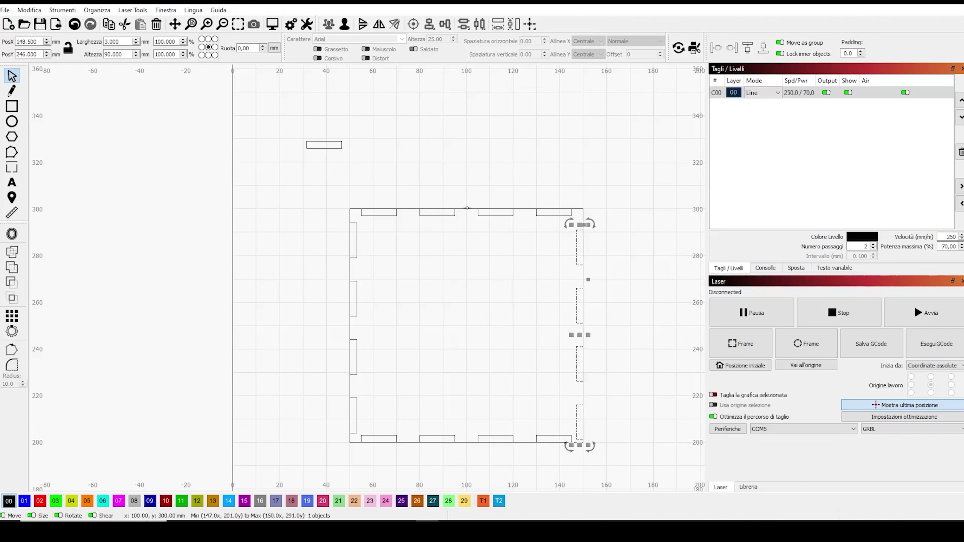
- Centre the grouped right column on the square's height with the horizontal centre alignment
{"action": "left_click", "coordinate": [468, 209], "text": "shift"}
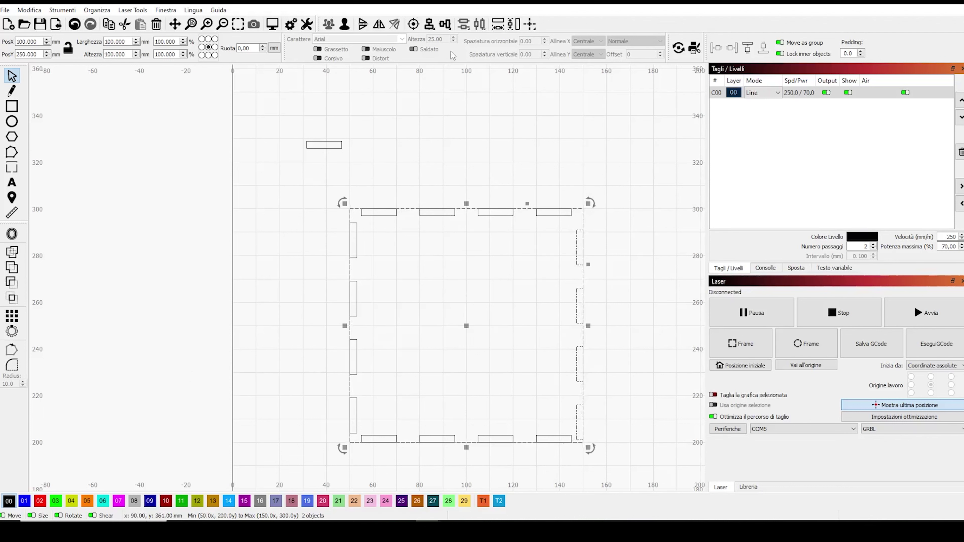
{"action": "left_click", "coordinate": [450, 29]}
{"action": "left_click", "coordinate": [461, 44]}
{"action": "scroll", "coordinate": [424, 237], "scroll_direction": "down", "scroll_amount": 2}
{"action": "left_click", "coordinate": [508, 404]}
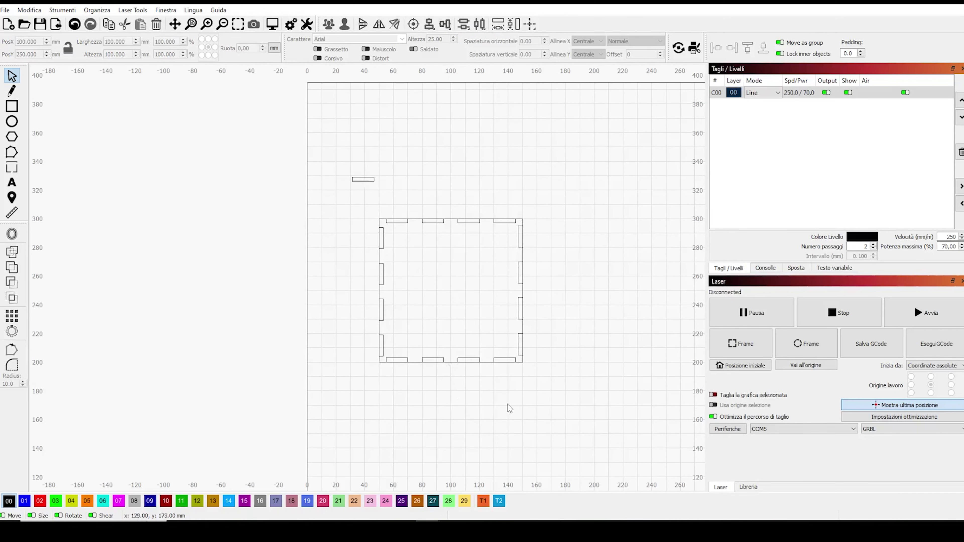
- Duplicate the square with its four rows of rectangles and place the copy to the right, centred at about X 232, Y 248 mm
{"action": "left_click_drag", "start_coordinate": [556, 395], "coordinate": [359, 213]}
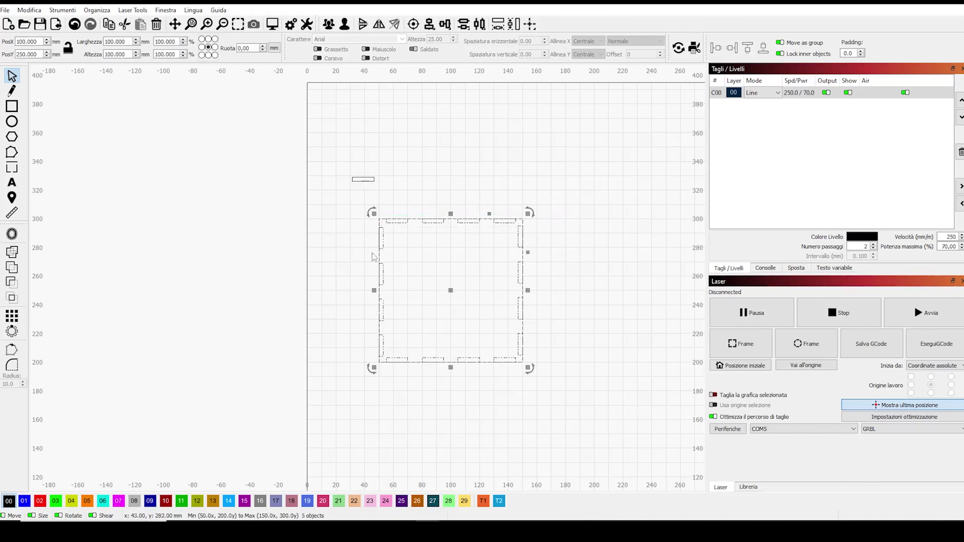
{"action": "right_click", "coordinate": [452, 306]}
{"action": "left_click", "coordinate": [463, 343]}
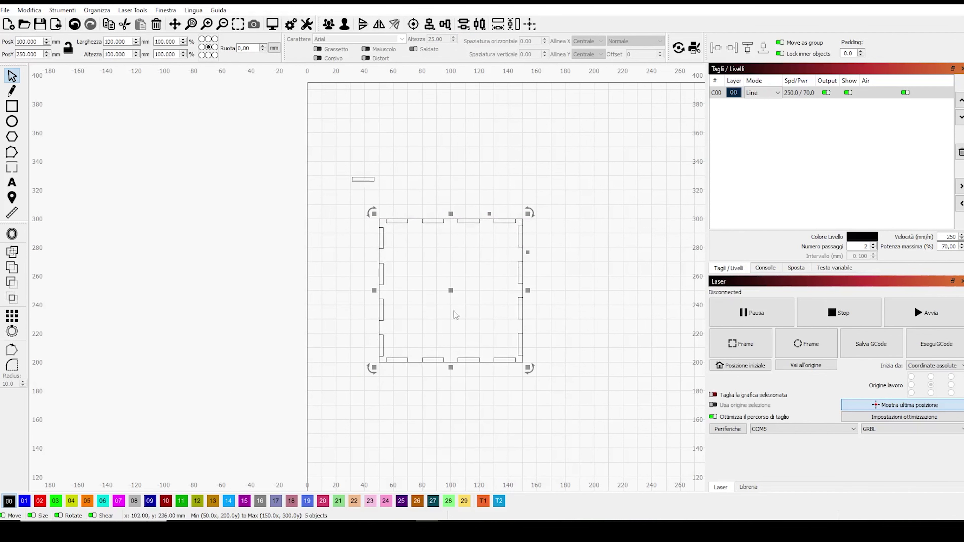
{"action": "left_click_drag", "start_coordinate": [449, 291], "coordinate": [641, 295]}
{"action": "left_click", "coordinate": [444, 393]}
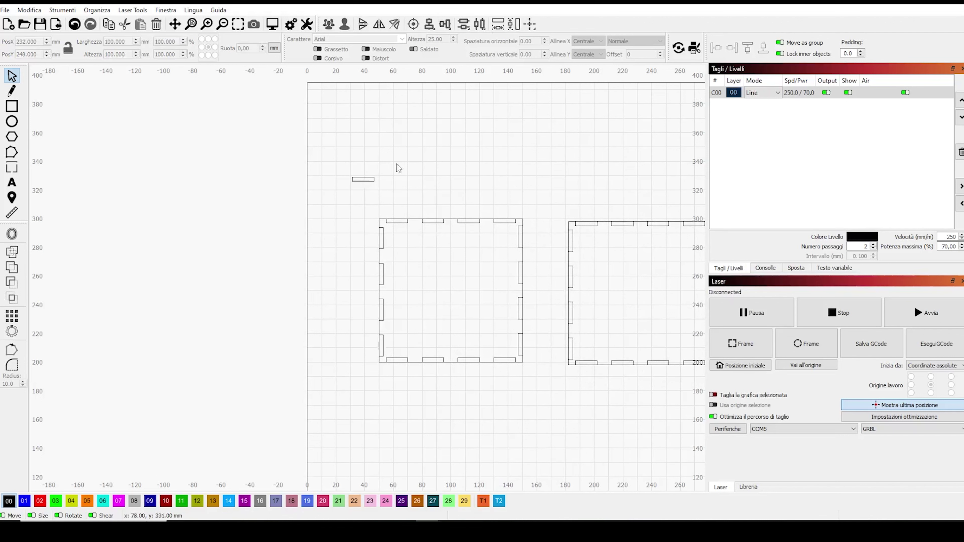
- Move the copied square with its rows level with the original, centred at X 241, Y 250 mm
{"action": "left_click", "coordinate": [175, 24]}
{"action": "left_click_drag", "start_coordinate": [299, 141], "coordinate": [107, 129]}
{"action": "left_click", "coordinate": [12, 77]}
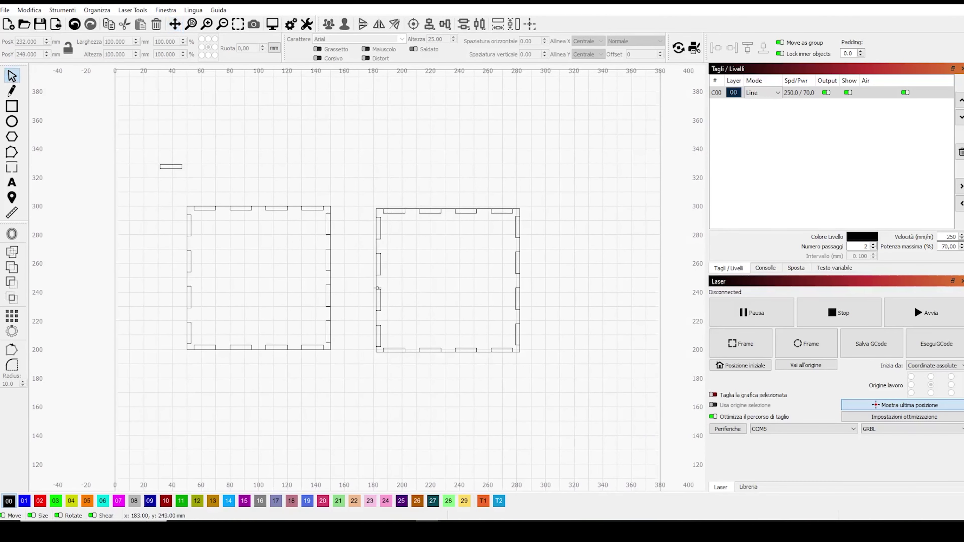
{"action": "left_click", "coordinate": [377, 289]}
{"action": "left_click_drag", "start_coordinate": [565, 397], "coordinate": [364, 185]}
{"action": "left_click_drag", "start_coordinate": [447, 282], "coordinate": [462, 279]}
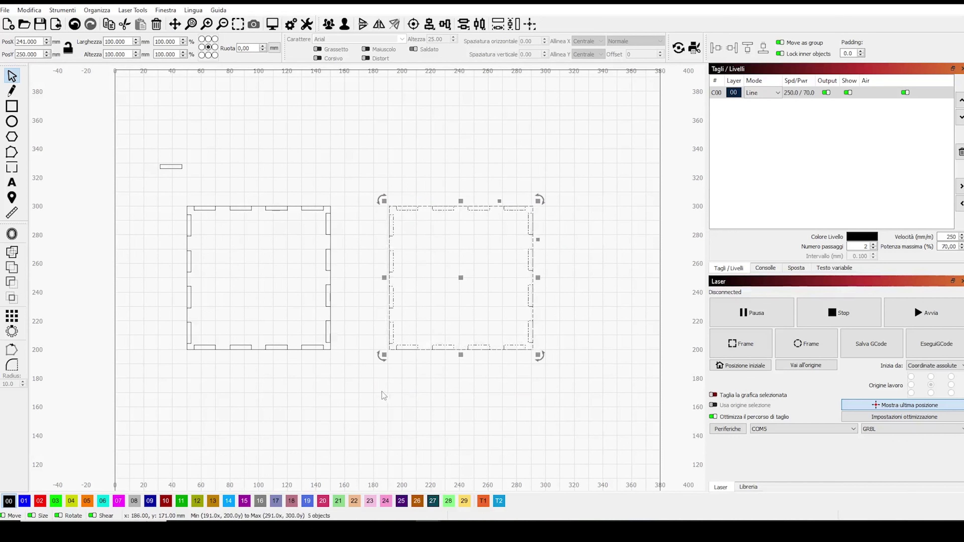
- Duplicate the right-hand square with its rows and place the copy below the first square, at X 100, Y 123 mm
{"action": "left_click", "coordinate": [468, 357]}
{"action": "left_click_drag", "start_coordinate": [565, 378], "coordinate": [379, 189]}
{"action": "right_click", "coordinate": [476, 272]}
{"action": "left_click", "coordinate": [491, 311]}
{"action": "left_click_drag", "start_coordinate": [465, 282], "coordinate": [248, 455]}
{"action": "scroll", "coordinate": [220, 446], "scroll_direction": "down", "scroll_amount": 2}
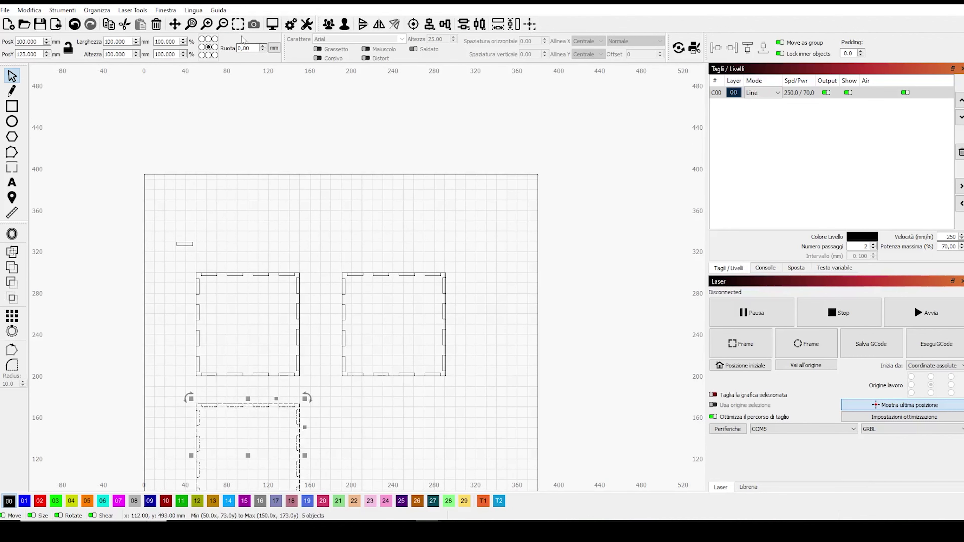
- Move the lower square with its rows further down, to Y 110 mm
{"action": "left_click", "coordinate": [175, 24]}
{"action": "left_click_drag", "start_coordinate": [317, 349], "coordinate": [345, 188]}
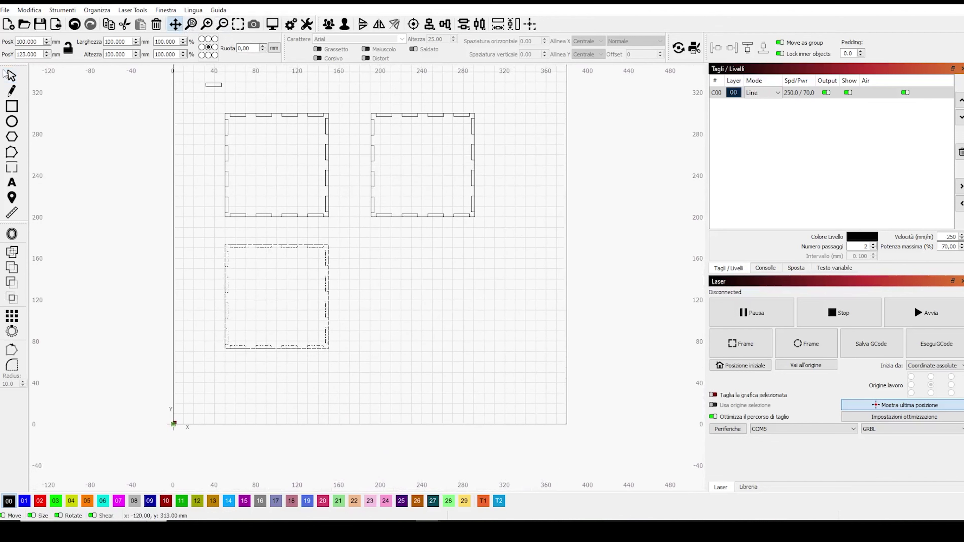
{"action": "left_click", "coordinate": [11, 75]}
{"action": "left_click", "coordinate": [283, 295]}
{"action": "left_click_drag", "start_coordinate": [277, 295], "coordinate": [274, 310]}
- Add the text "base superiore" over the upper-left square in Arial at 25 mm height
{"action": "scroll", "coordinate": [281, 312], "scroll_direction": "up", "scroll_amount": 2}
{"action": "scroll", "coordinate": [275, 310], "scroll_direction": "down", "scroll_amount": 3}
{"action": "left_click", "coordinate": [175, 25]}
{"action": "left_click_drag", "start_coordinate": [444, 218], "coordinate": [439, 319]}
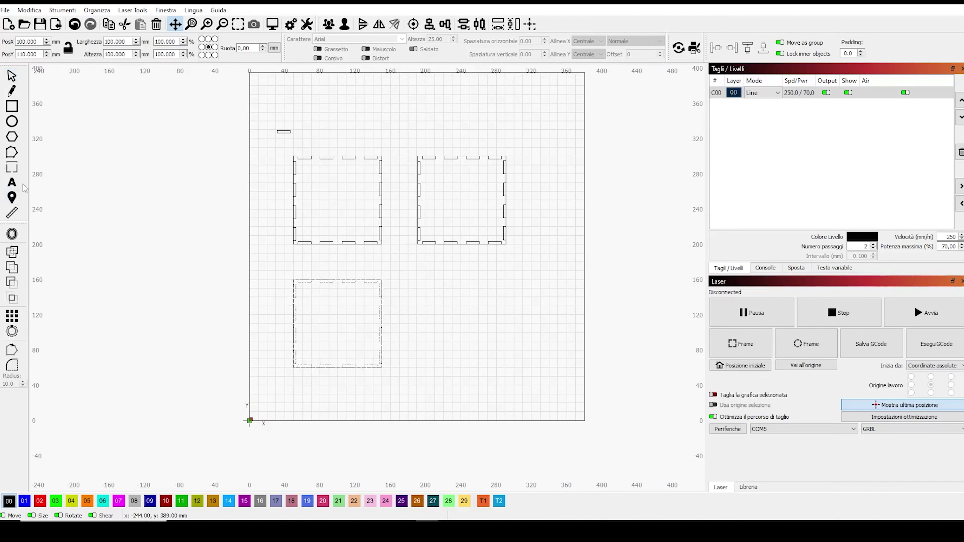
{"action": "left_click", "coordinate": [12, 182]}
{"action": "left_click", "coordinate": [311, 206]}
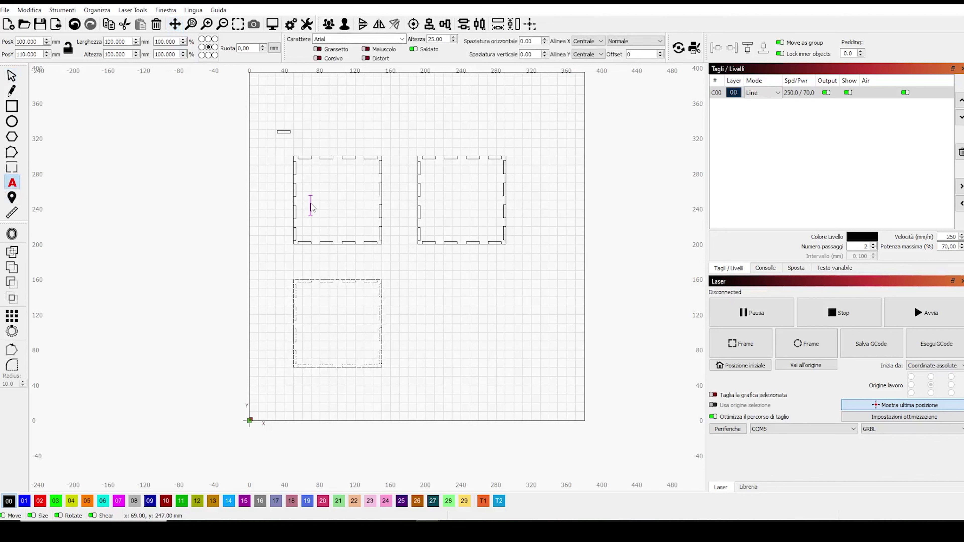
{"action": "type", "text": "base s"}
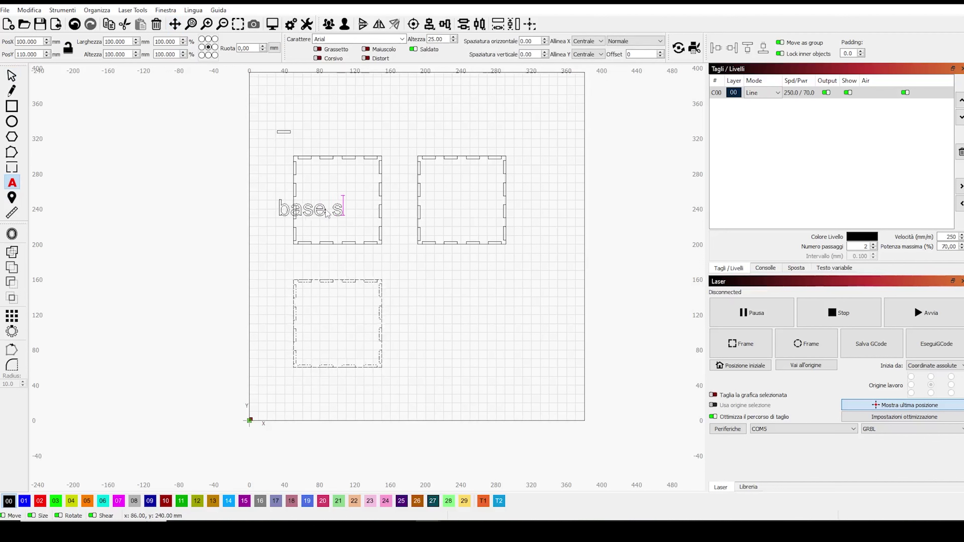
{"action": "type", "text": "uperiore"}
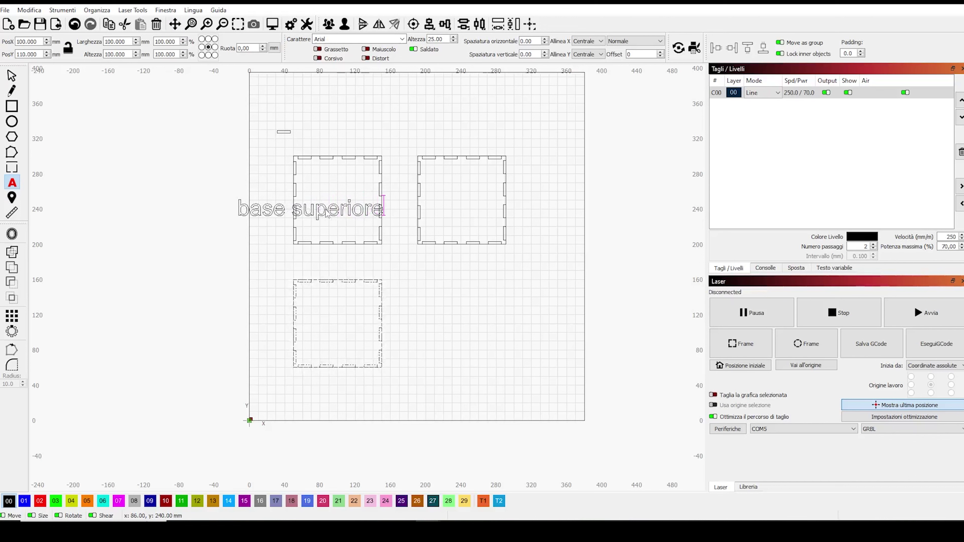
- Shrink the "base superiore" text to about 73.4 × 10.3 mm and centre it in the upper-left square at X 100, Y 250 mm
{"action": "left_click", "coordinate": [12, 76]}
{"action": "left_click_drag", "start_coordinate": [232, 193], "coordinate": [340, 206]}
{"action": "scroll", "coordinate": [339, 215], "scroll_direction": "up", "scroll_amount": 2}
{"action": "left_click", "coordinate": [329, 374]}
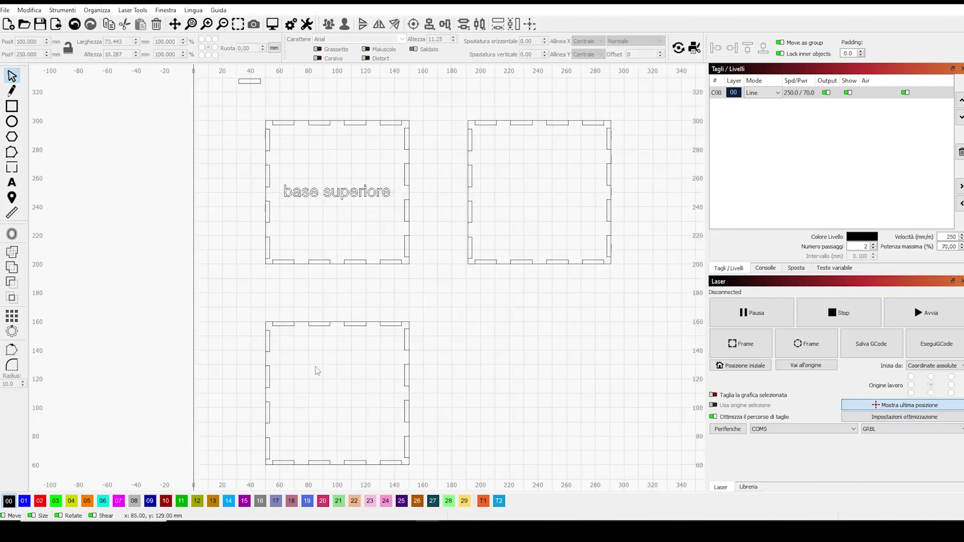
- Shift the lower square's top row and right column outside its edges, to Y 161.5 mm and X 151.5 mm respectively
{"action": "scroll", "coordinate": [335, 355], "scroll_direction": "up", "scroll_amount": 2}
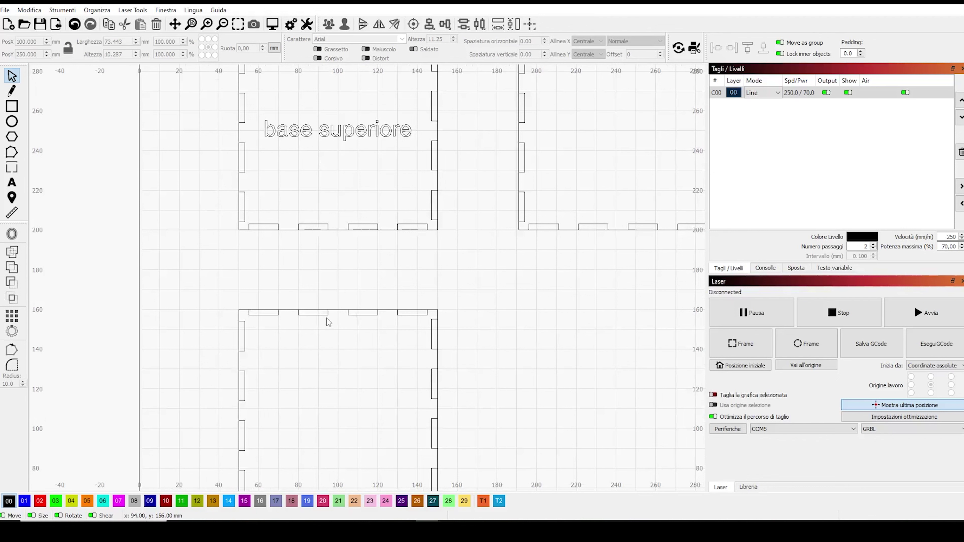
{"action": "left_click_drag", "start_coordinate": [415, 326], "coordinate": [258, 313]}
{"action": "key", "text": "Up"}
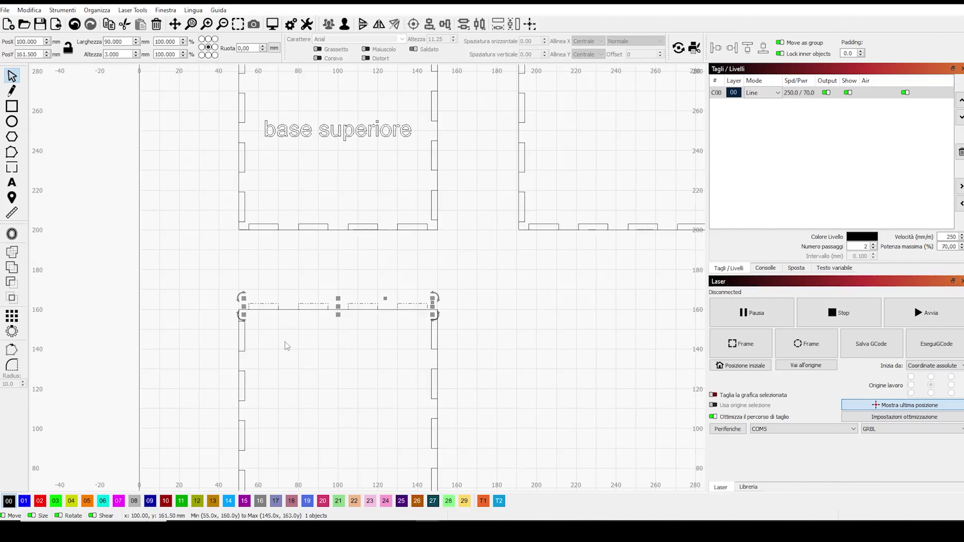
{"action": "left_click", "coordinate": [441, 360]}
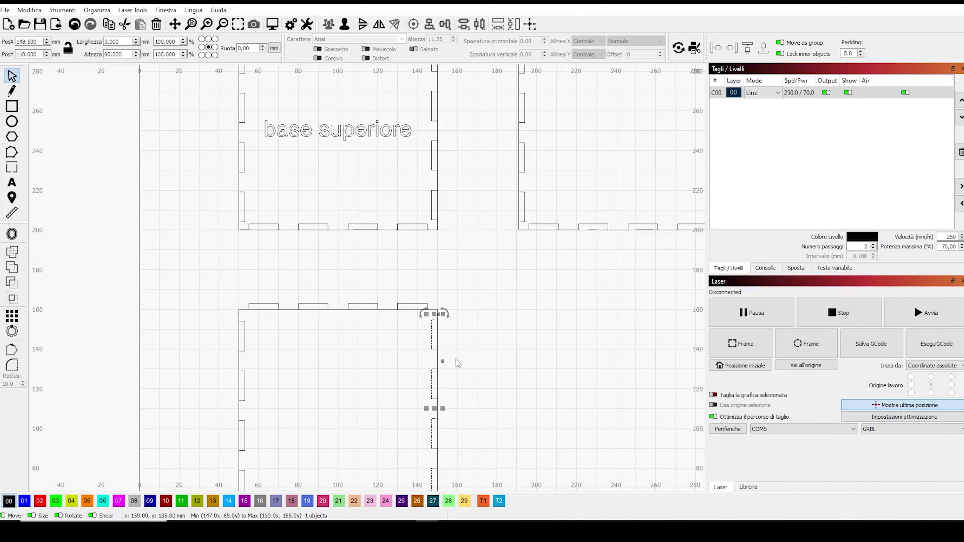
{"action": "key", "text": "Right"}
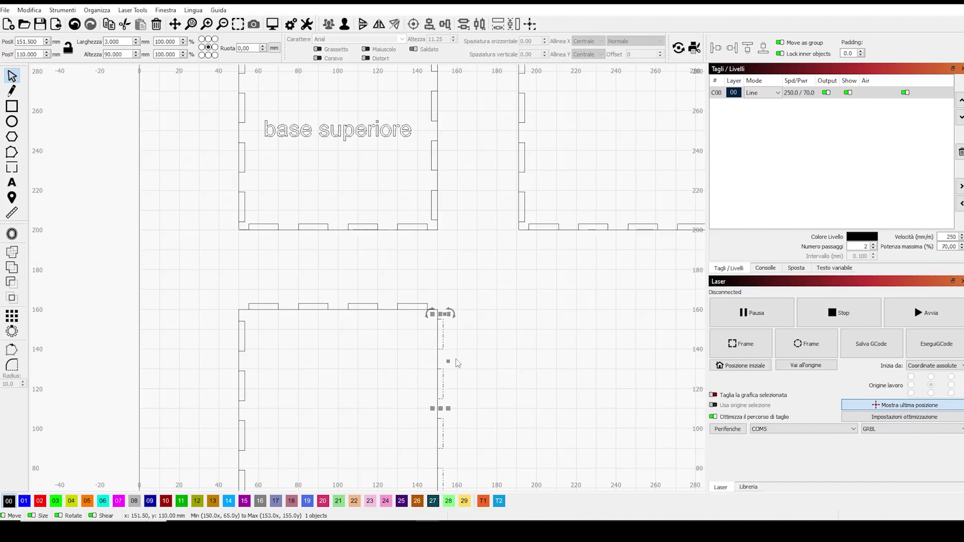
- Shift the lower square's left column of rectangles outside its edge, to X 48.5 mm
{"action": "left_click", "coordinate": [247, 342]}
{"action": "key", "text": "Left"}
{"action": "key", "text": "Left"}
{"action": "key", "text": "Left"}
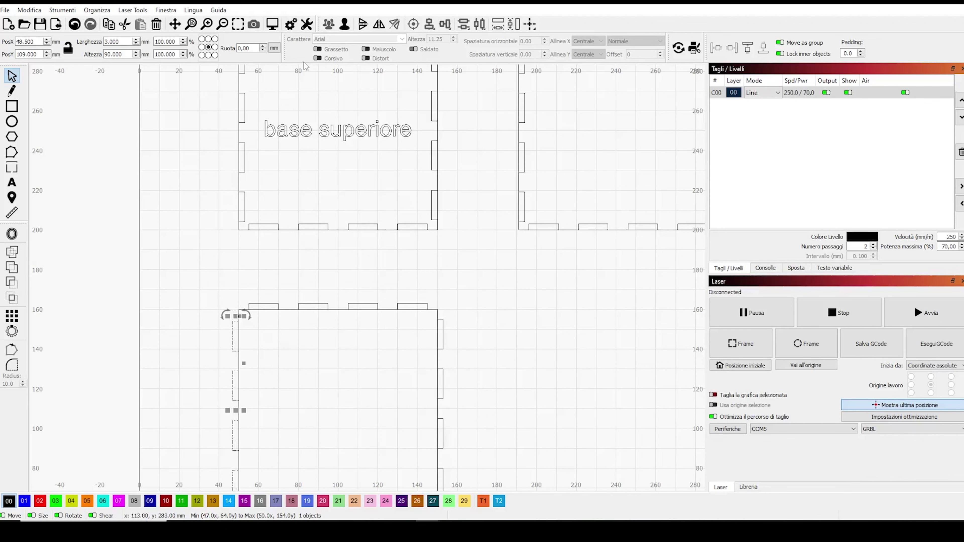
- Shift the lower square's bottom row of rectangles outside its edge, to Y 58.5 mm
{"action": "left_click", "coordinate": [175, 24]}
{"action": "left_click_drag", "start_coordinate": [302, 253], "coordinate": [295, 160]}
{"action": "left_click_drag", "start_coordinate": [267, 320], "coordinate": [263, 258]}
{"action": "left_click", "coordinate": [11, 76]}
{"action": "left_click", "coordinate": [350, 356]}
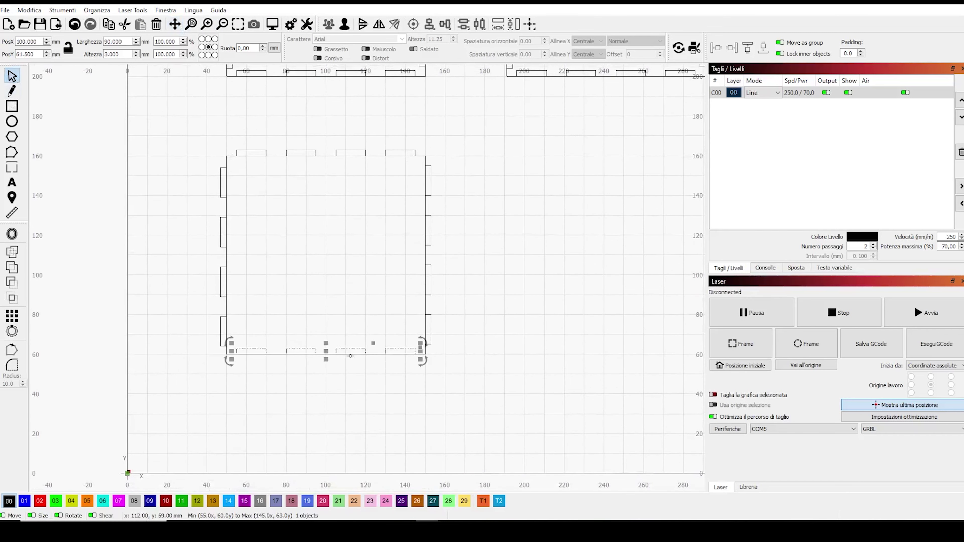
{"action": "key", "text": "Down"}
{"action": "key", "text": "Down"}
{"action": "key", "text": "Down"}
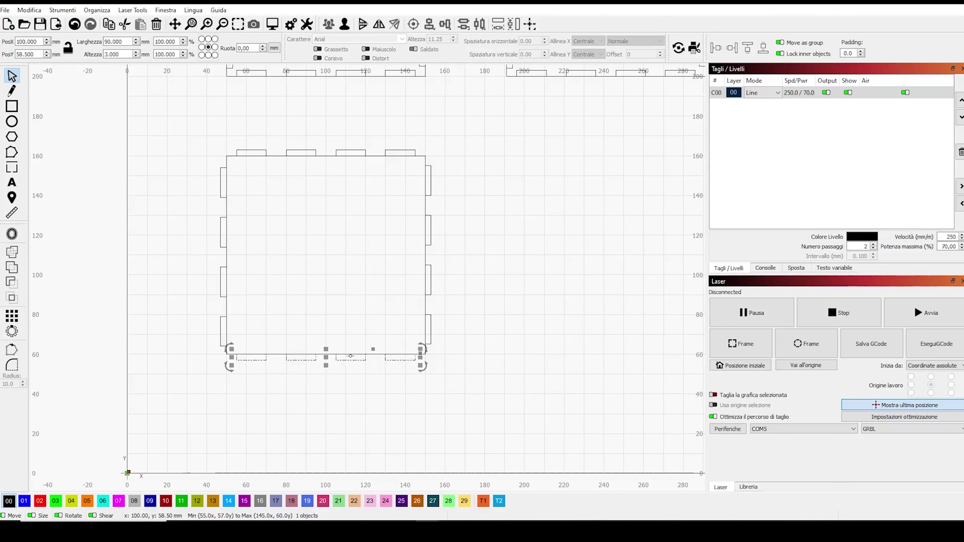
- Add the text "base inferiore" in Arial at 11.25 mm height and centre it in the lower square at X 100, Y 108 mm
{"action": "left_click", "coordinate": [176, 25]}
{"action": "left_click_drag", "start_coordinate": [528, 133], "coordinate": [523, 181]}
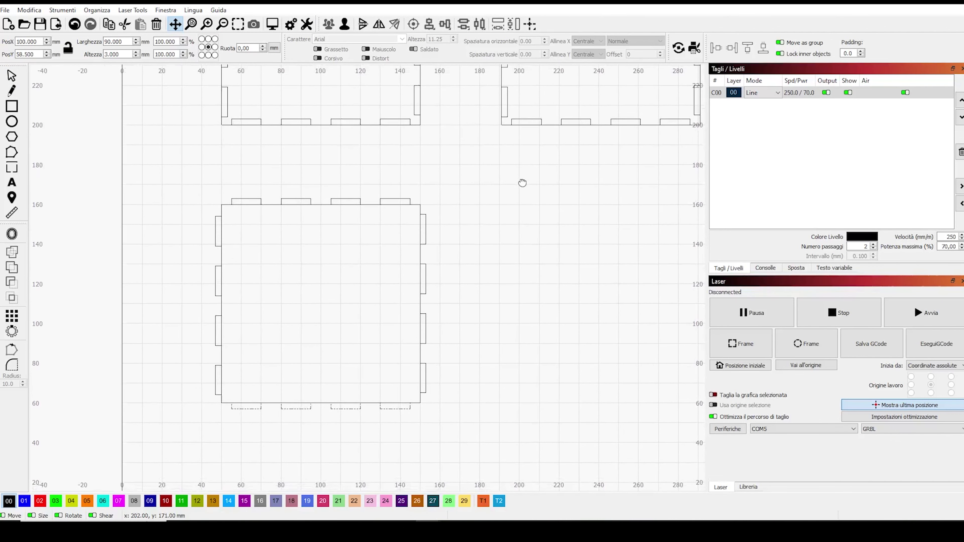
{"action": "left_click", "coordinate": [13, 184]}
{"action": "left_click", "coordinate": [257, 303]}
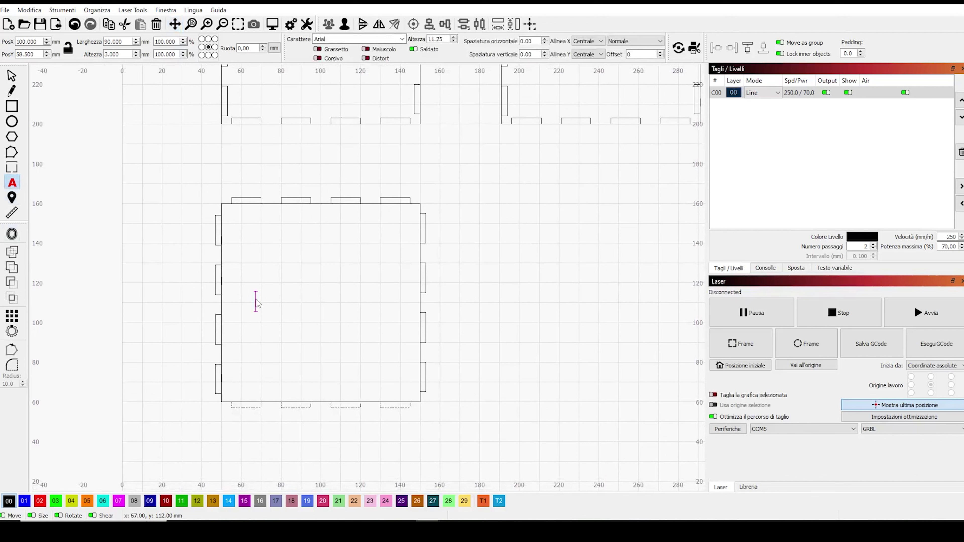
{"action": "type", "text": "base in"}
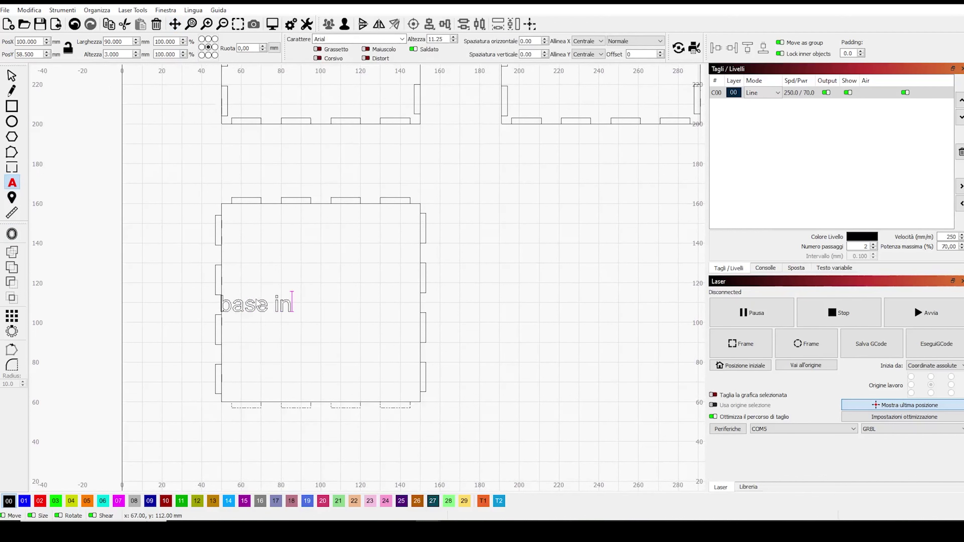
{"action": "type", "text": "feriore"}
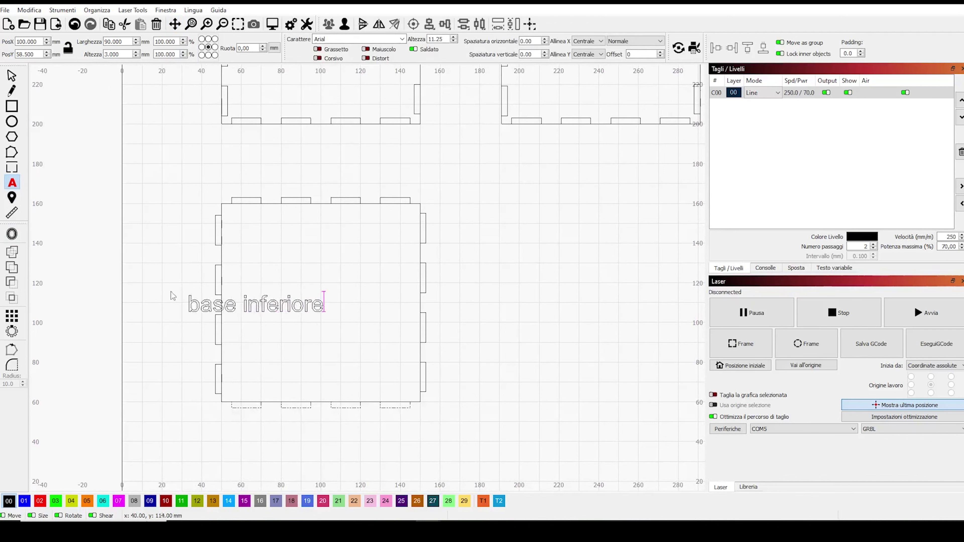
{"action": "left_click", "coordinate": [11, 75]}
{"action": "left_click_drag", "start_coordinate": [247, 292], "coordinate": [312, 296]}
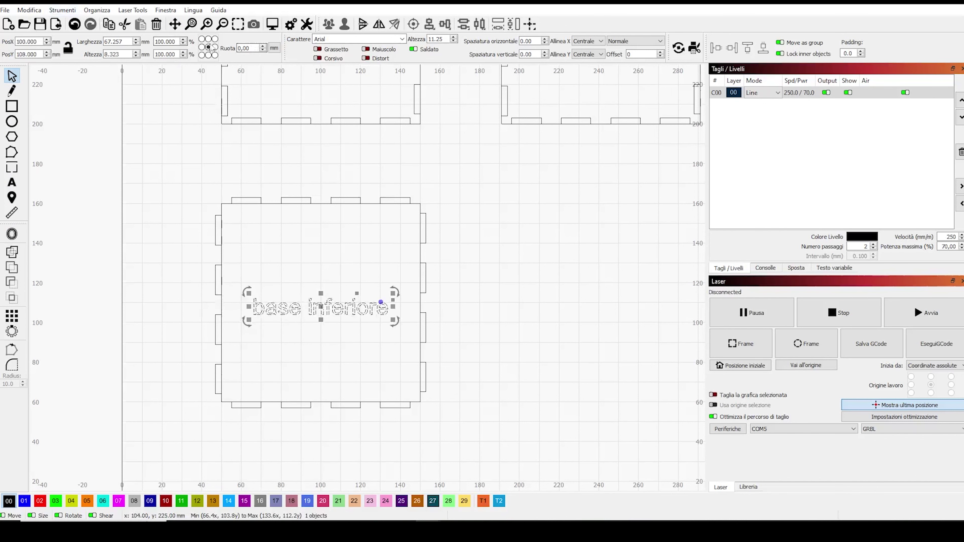
- Shift the right square's bottom row below its edge and its left column outside its edge, to X 189.5 mm
{"action": "left_click", "coordinate": [176, 24]}
{"action": "left_click_drag", "start_coordinate": [468, 155], "coordinate": [243, 359]}
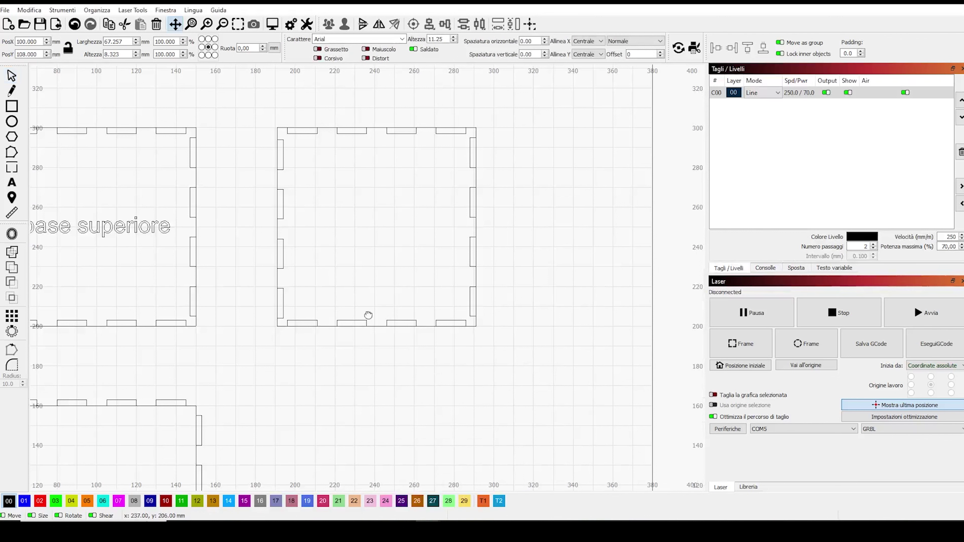
{"action": "key", "text": "Escape"}
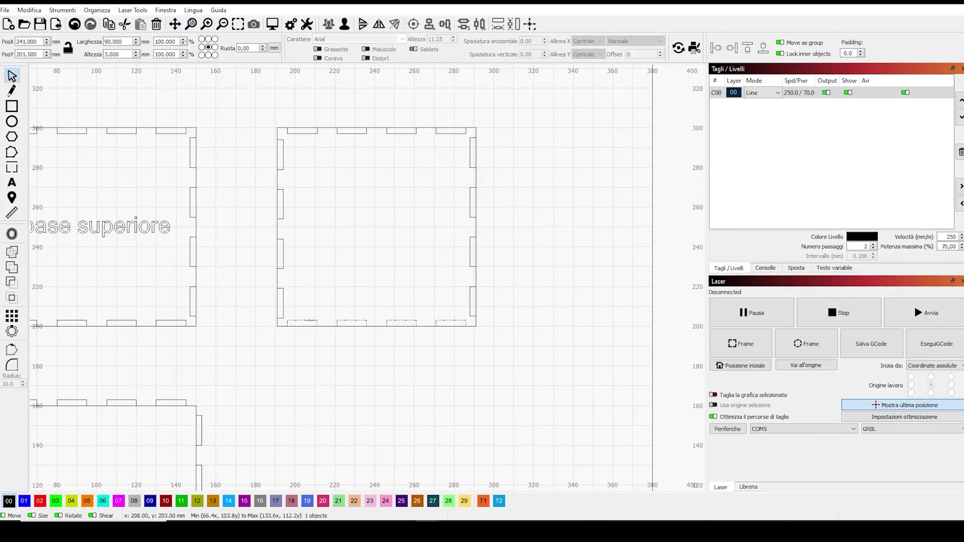
{"action": "left_click", "coordinate": [314, 323]}
{"action": "left_click_drag", "start_coordinate": [473, 332], "coordinate": [379, 422]}
{"action": "left_click_drag", "start_coordinate": [377, 323], "coordinate": [283, 255]}
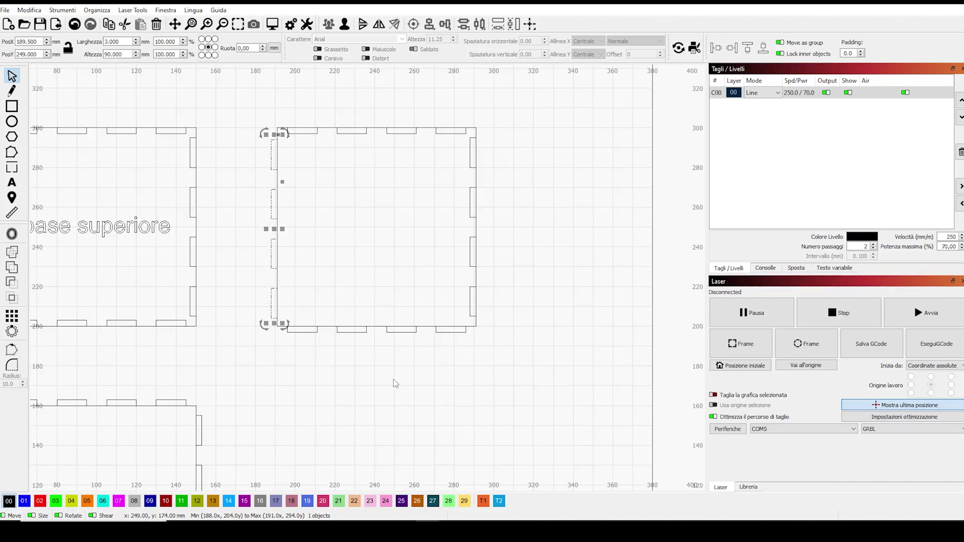
{"action": "left_click", "coordinate": [363, 418]}
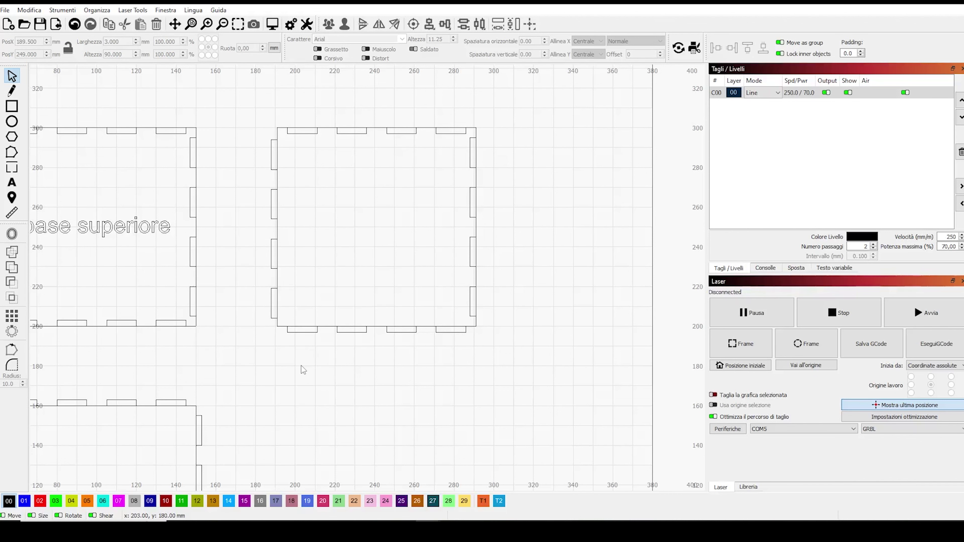
{"action": "scroll", "coordinate": [200, 282], "scroll_direction": "down", "scroll_amount": 3}
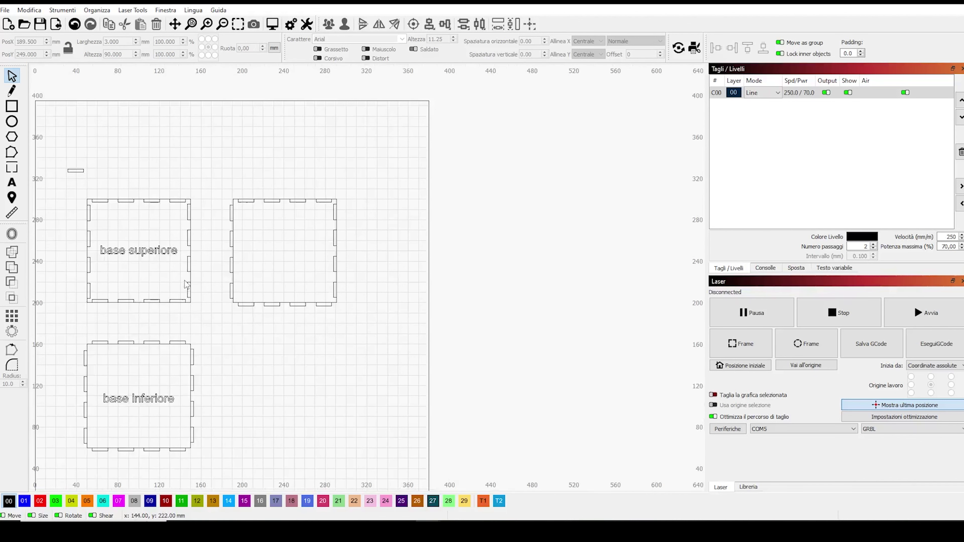
{"action": "scroll", "coordinate": [102, 338], "scroll_direction": "up", "scroll_amount": 2}
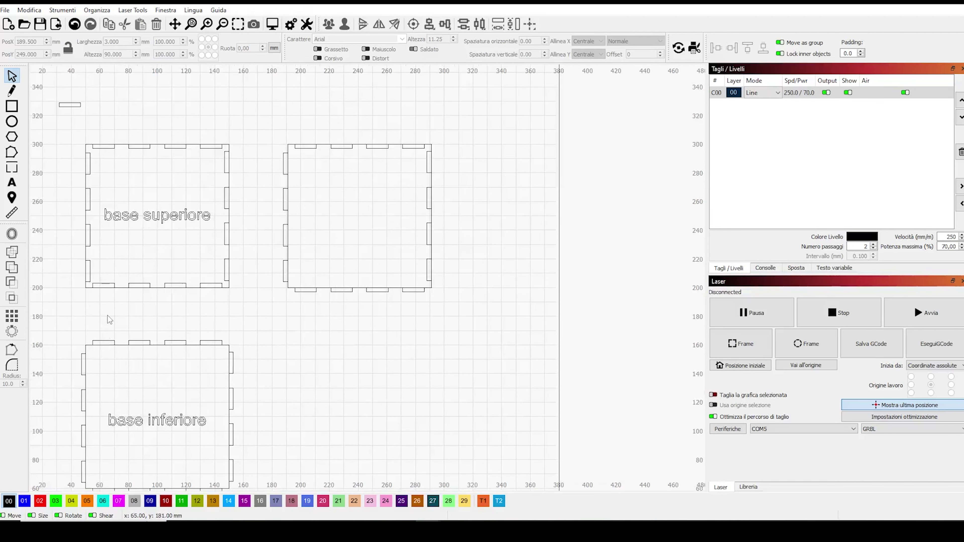
{"action": "scroll", "coordinate": [108, 316], "scroll_direction": "down", "scroll_amount": 2}
{"action": "left_click", "coordinate": [175, 24]}
{"action": "left_click_drag", "start_coordinate": [115, 141], "coordinate": [250, 82]}
{"action": "left_click", "coordinate": [766, 268]}
{"action": "scroll", "coordinate": [322, 308], "scroll_direction": "up", "scroll_amount": 1}
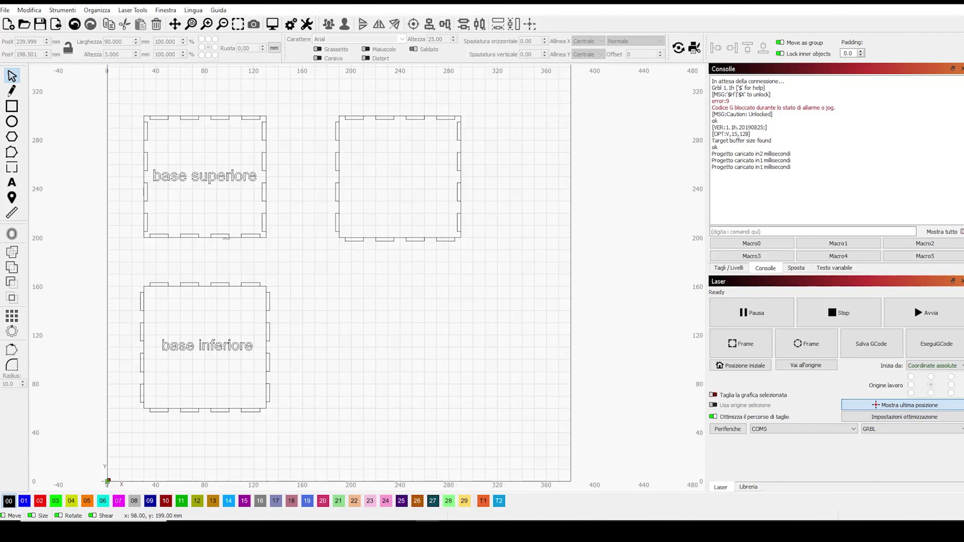
- Group the four edge rows of rectangles inside the "base superiore" square
{"action": "left_click", "coordinate": [227, 238]}
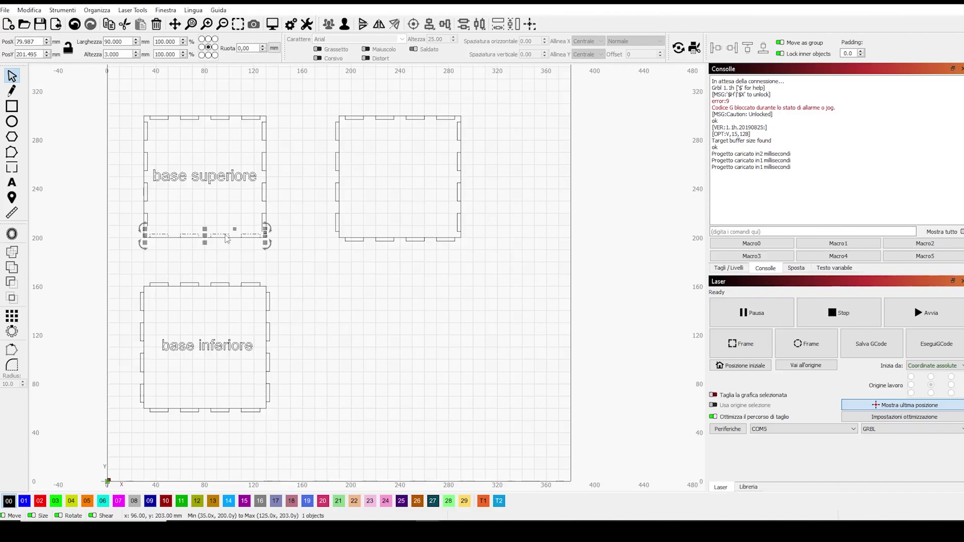
{"action": "left_click", "coordinate": [146, 199], "text": "shift"}
{"action": "left_click", "coordinate": [161, 118], "text": "shift"}
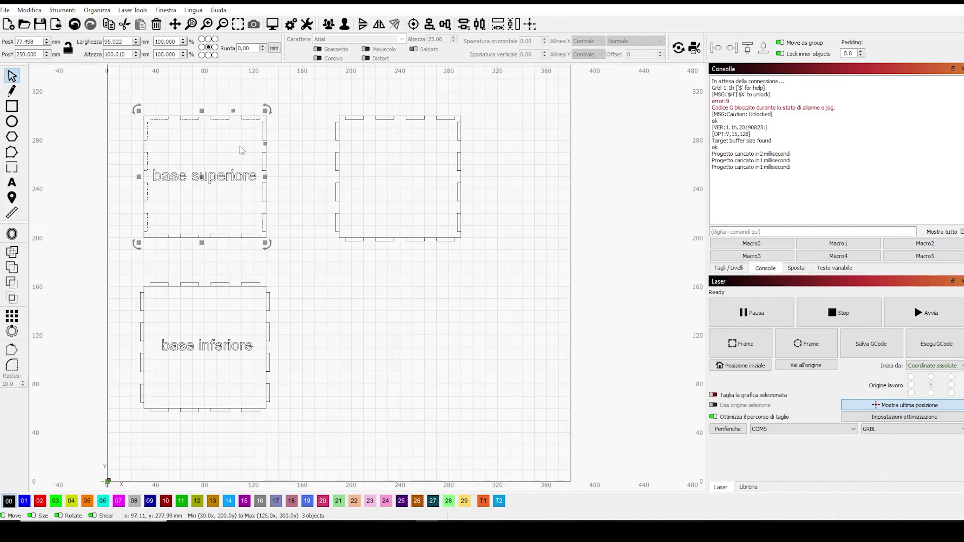
{"action": "left_click", "coordinate": [265, 163], "text": "shift"}
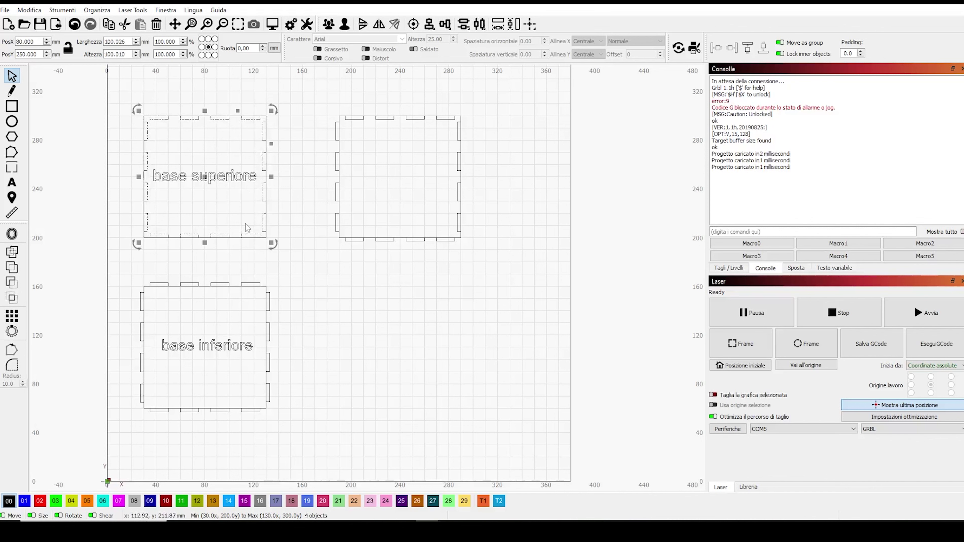
{"action": "right_click", "coordinate": [246, 235]}
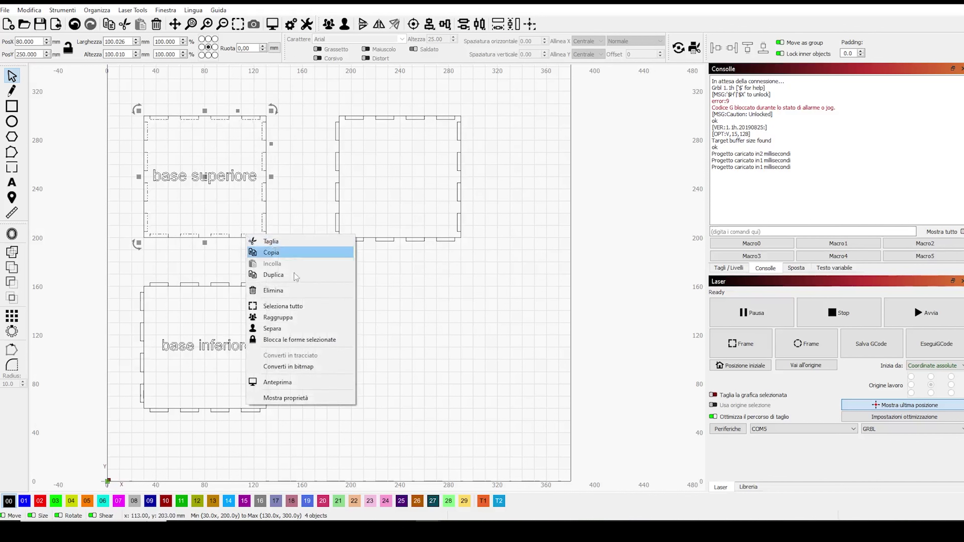
{"action": "left_click", "coordinate": [281, 317]}
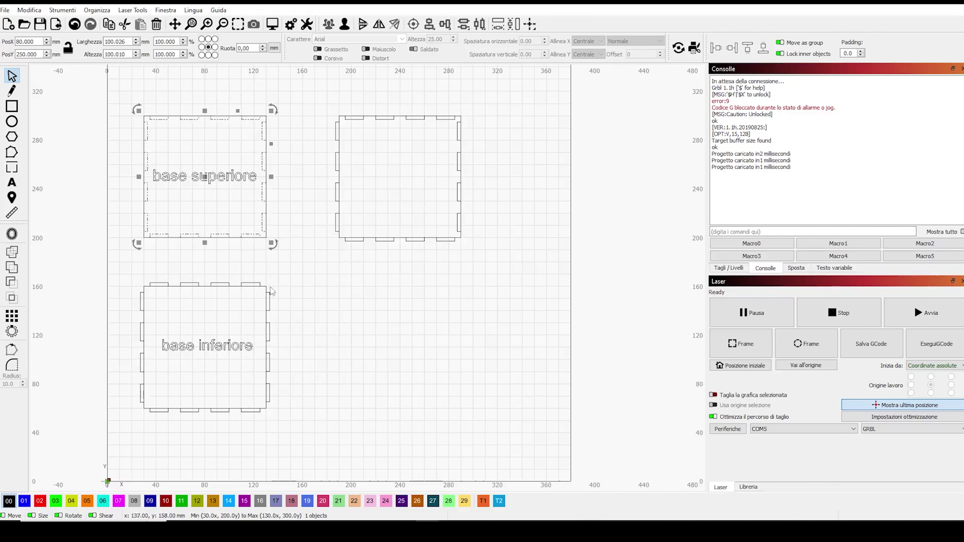
{"action": "left_click", "coordinate": [259, 272]}
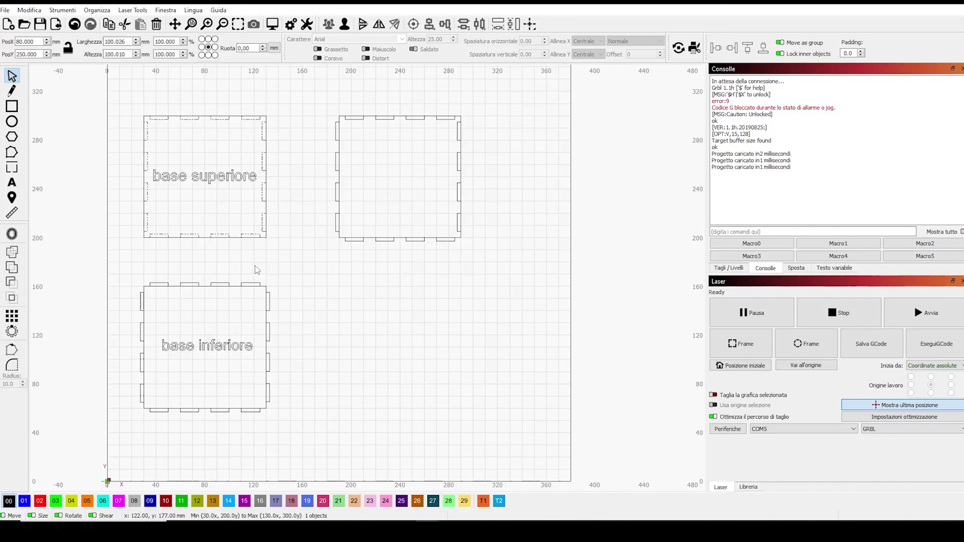
- Subtract the grouped edge rectangles from the "base superiore" square to cut its notched outline
{"action": "left_click", "coordinate": [145, 237]}
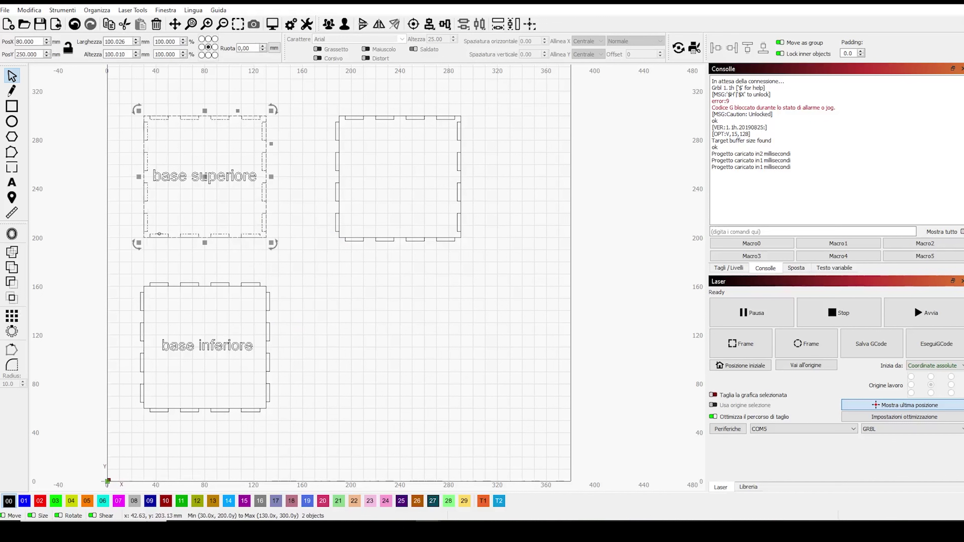
{"action": "left_click", "coordinate": [159, 235], "text": "shift"}
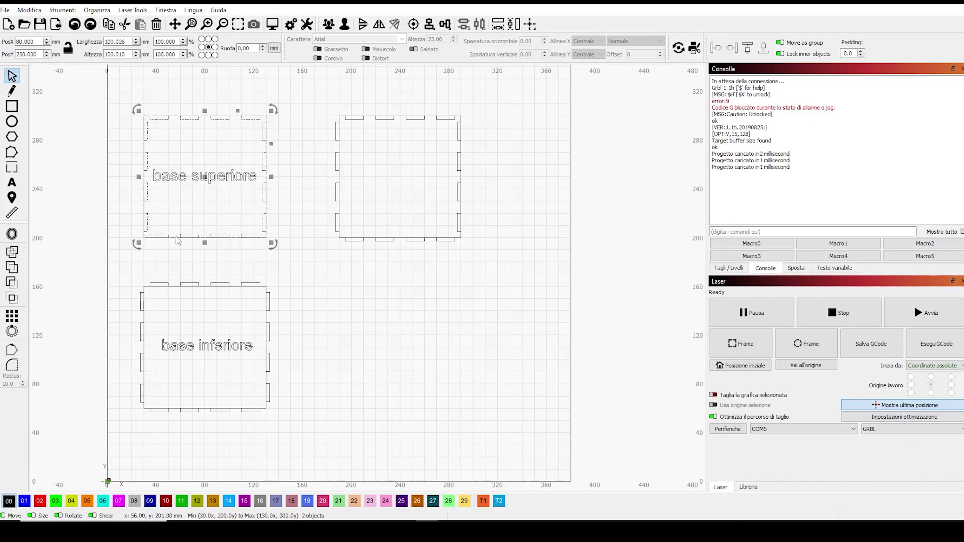
{"action": "left_click", "coordinate": [16, 284]}
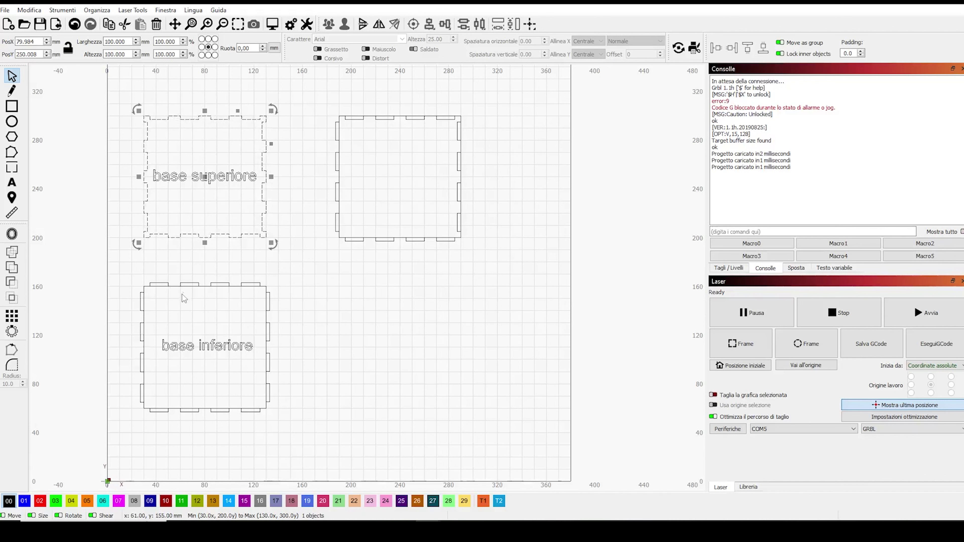
- Unite the "base inferiore" square with its top row and then its bottom row of outer rectangles
{"action": "left_click", "coordinate": [189, 283]}
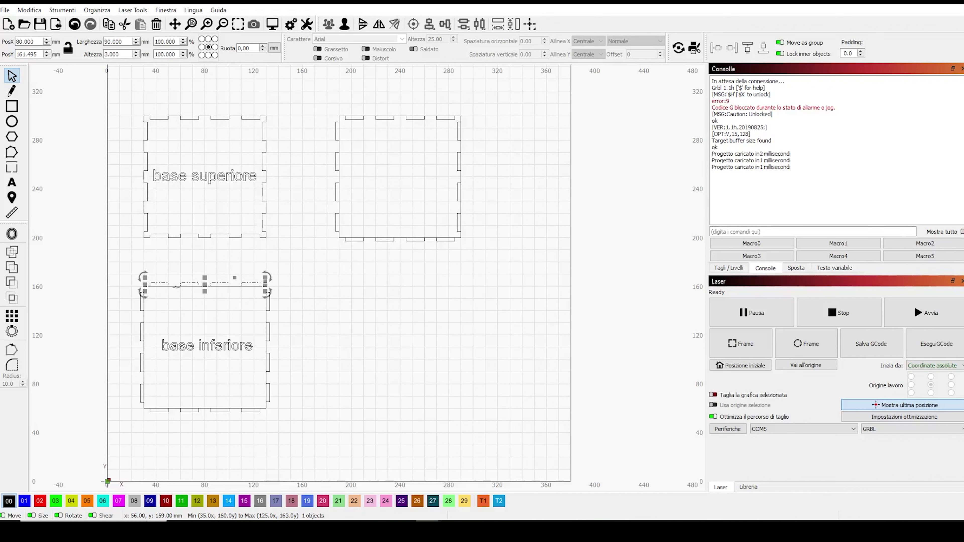
{"action": "left_click", "coordinate": [177, 284], "text": "shift"}
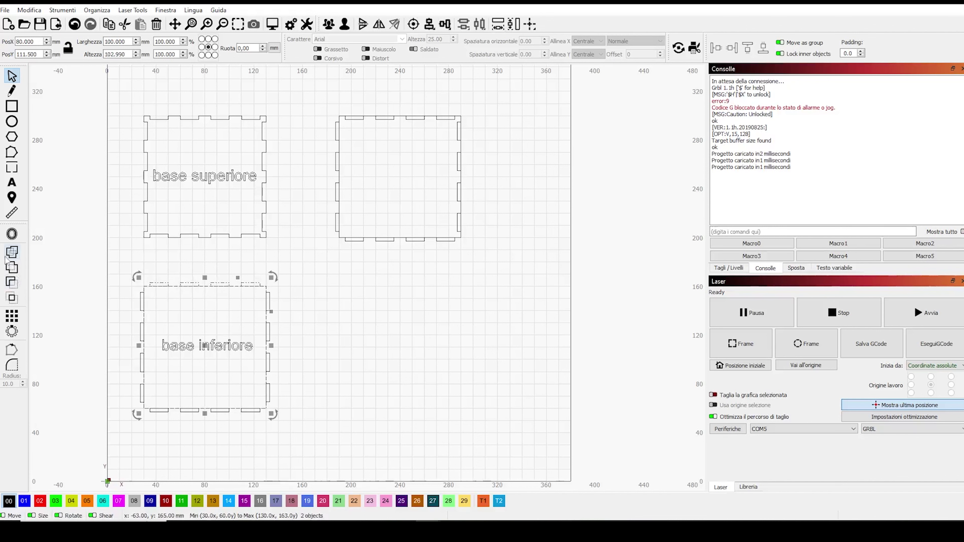
{"action": "left_click", "coordinate": [12, 267]}
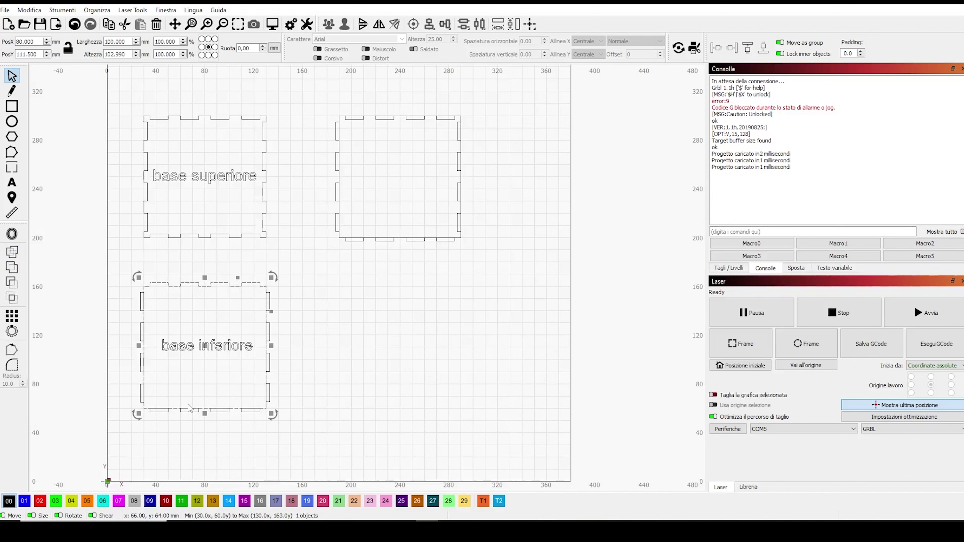
{"action": "left_click", "coordinate": [182, 413], "text": "shift"}
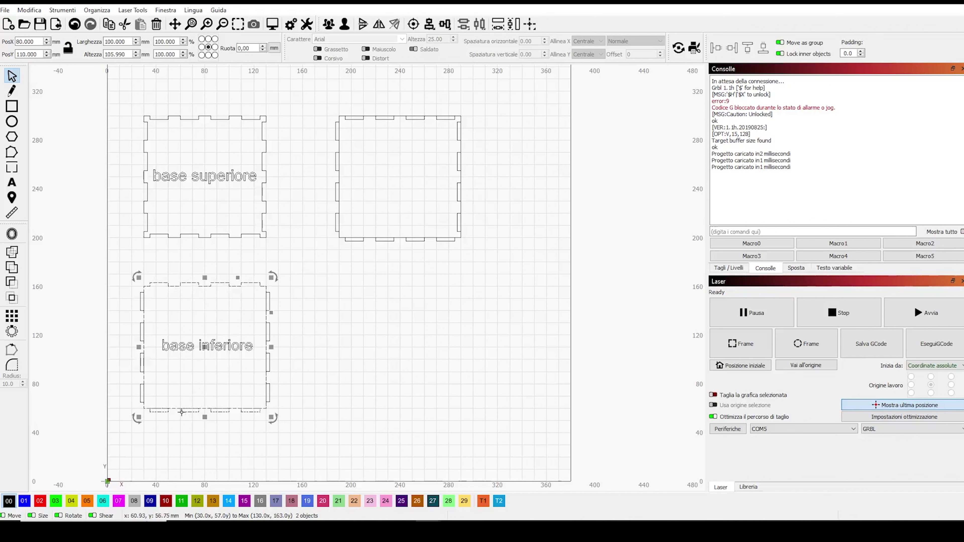
{"action": "left_click", "coordinate": [12, 252]}
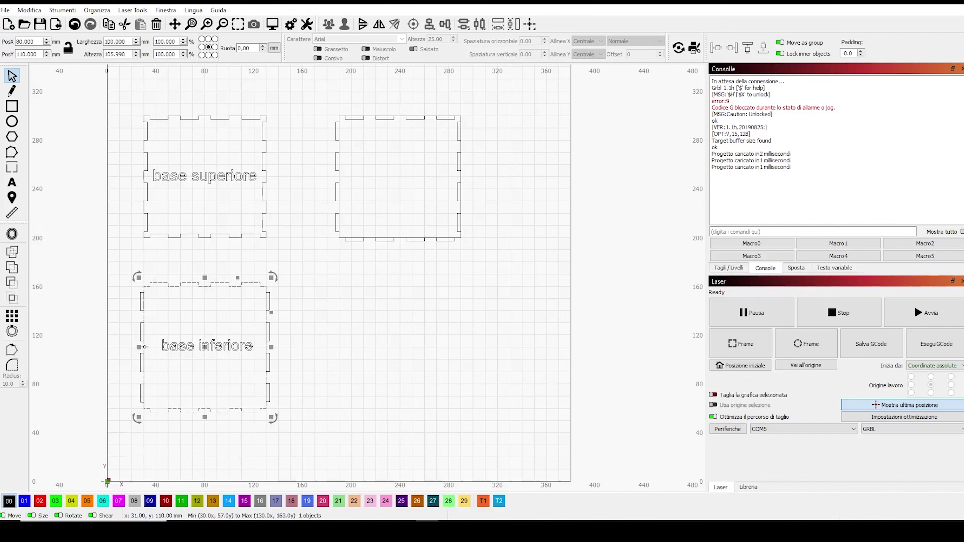
- Unite the "base inferiore" outline with its left and right columns of outer rectangles
{"action": "left_click", "coordinate": [142, 340], "text": "shift"}
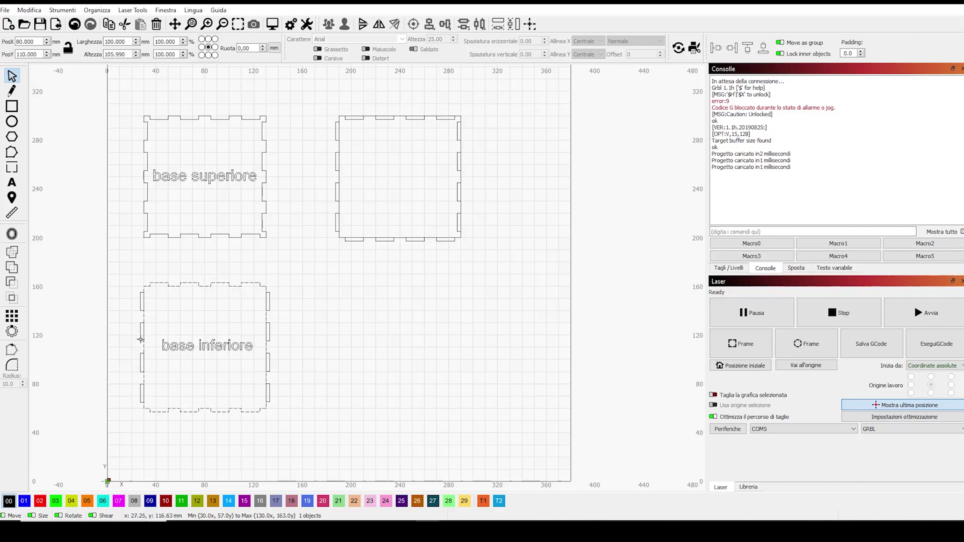
{"action": "left_click", "coordinate": [11, 252]}
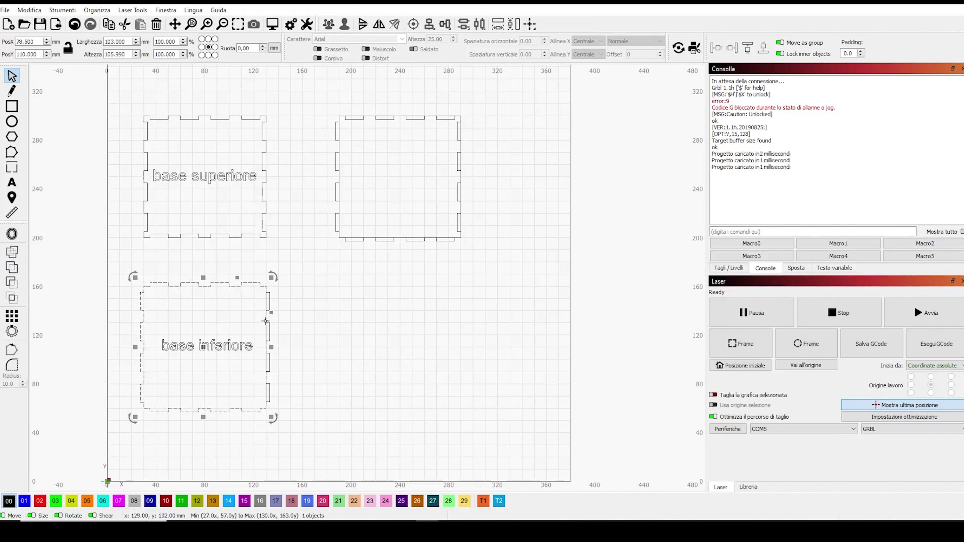
{"action": "left_click", "coordinate": [269, 301], "text": "shift"}
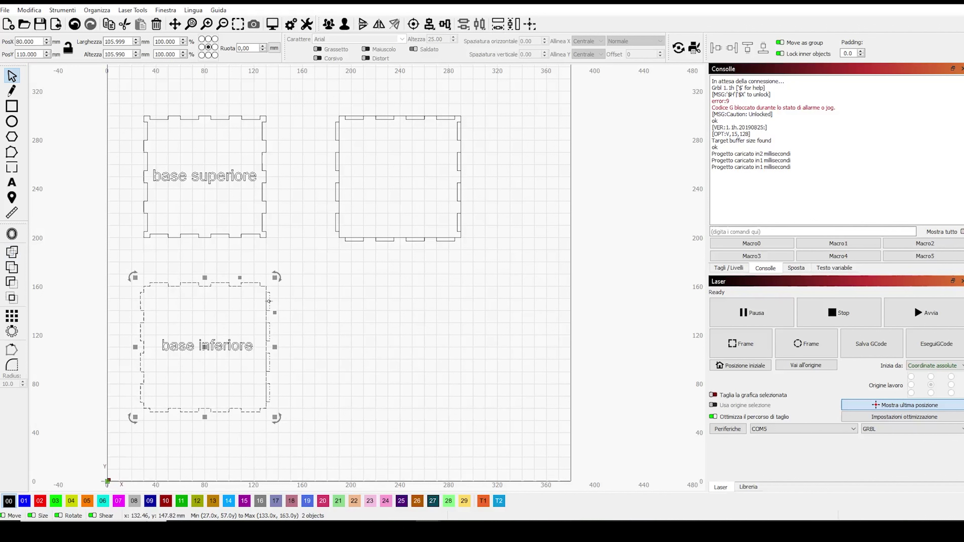
{"action": "left_click", "coordinate": [10, 254]}
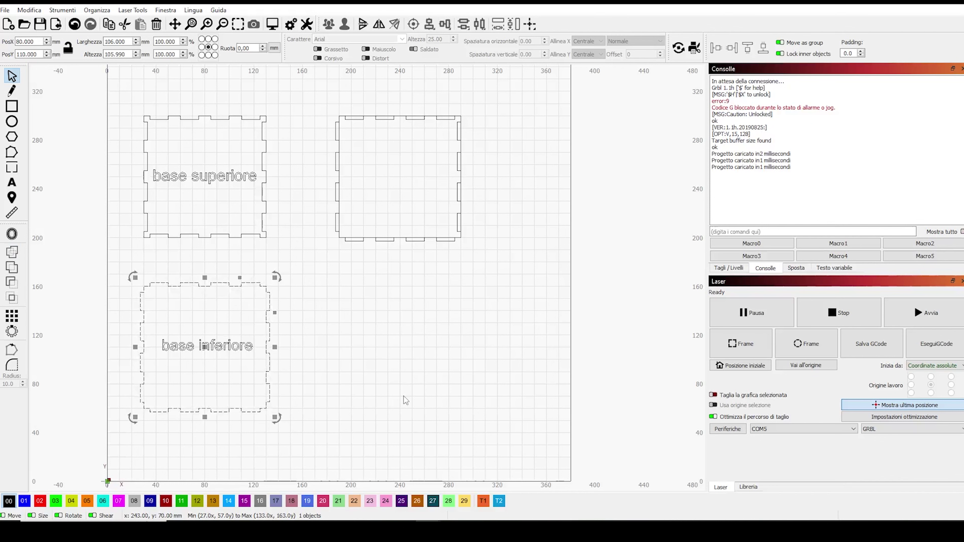
- Group the left column and bottom row of outer rectangles on the unlabelled square and unite them with it
{"action": "left_click", "coordinate": [336, 184]}
{"action": "scroll", "coordinate": [336, 184], "scroll_direction": "up", "scroll_amount": 1}
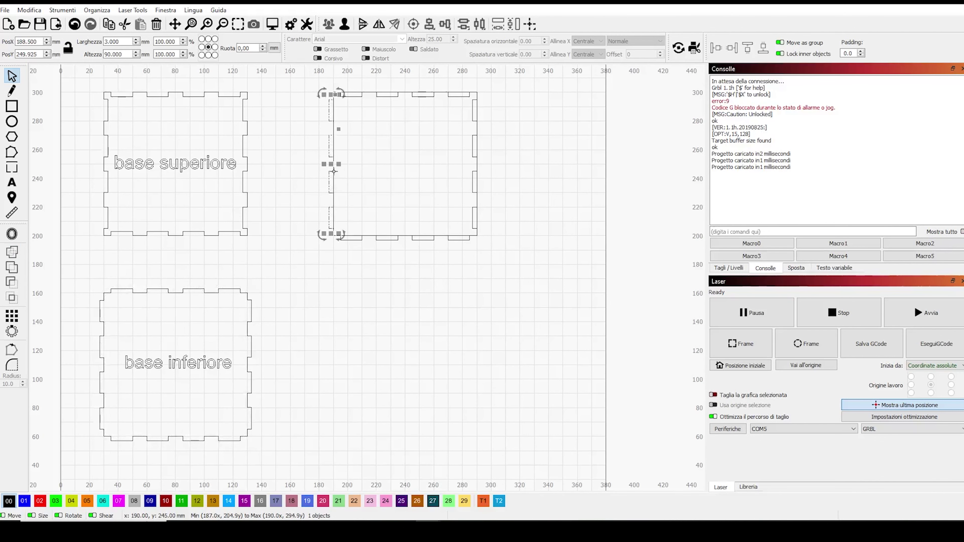
{"action": "left_click", "coordinate": [360, 239], "text": "shift"}
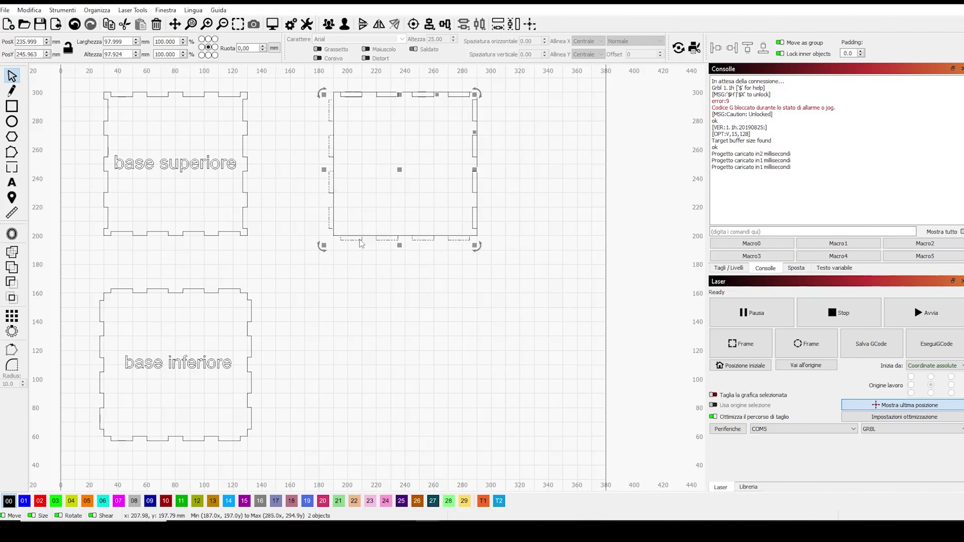
{"action": "right_click", "coordinate": [360, 240]}
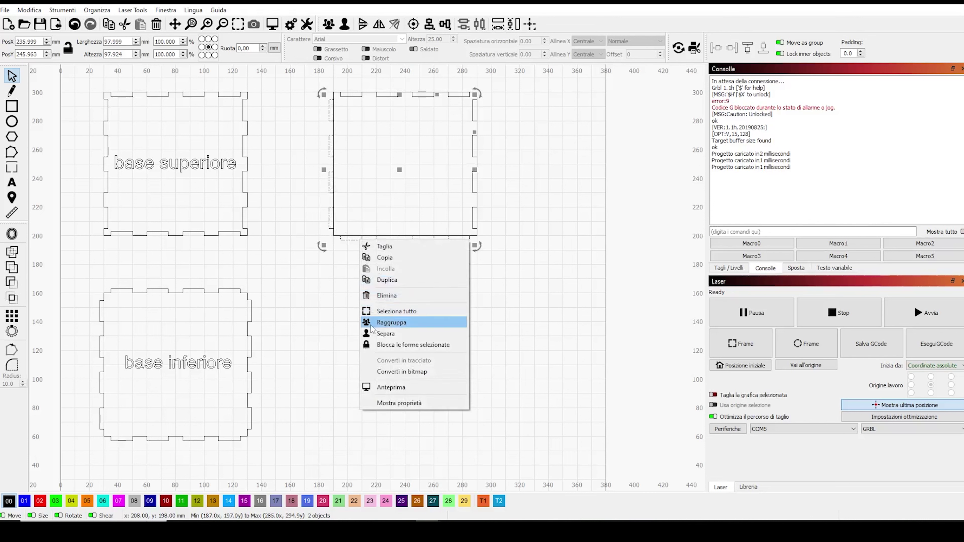
{"action": "left_click", "coordinate": [391, 322]}
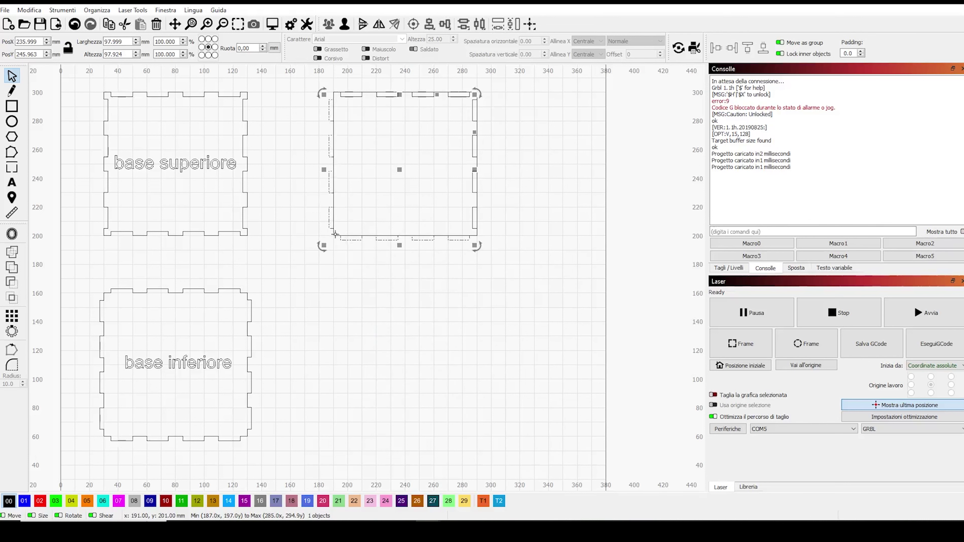
{"action": "key", "text": "ctrl+u"}
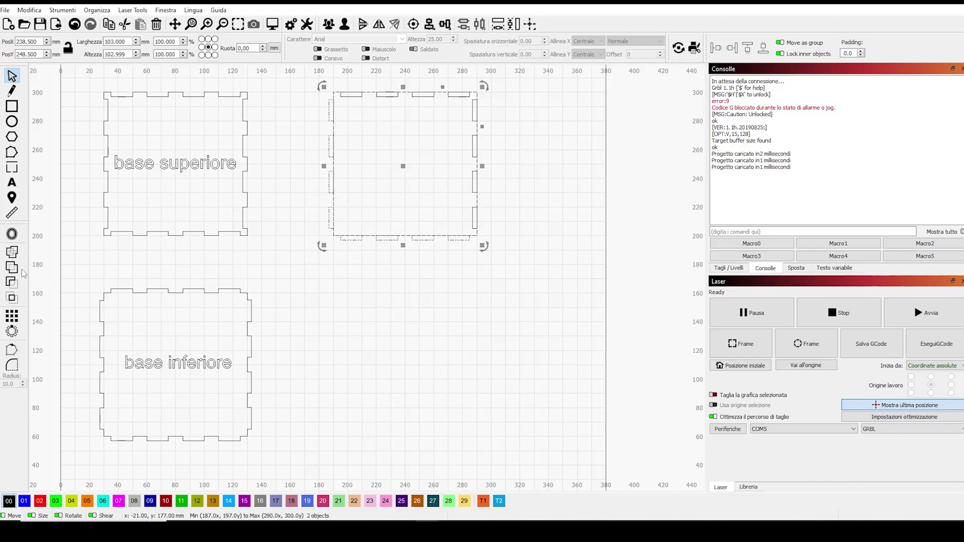
{"action": "left_click", "coordinate": [12, 252]}
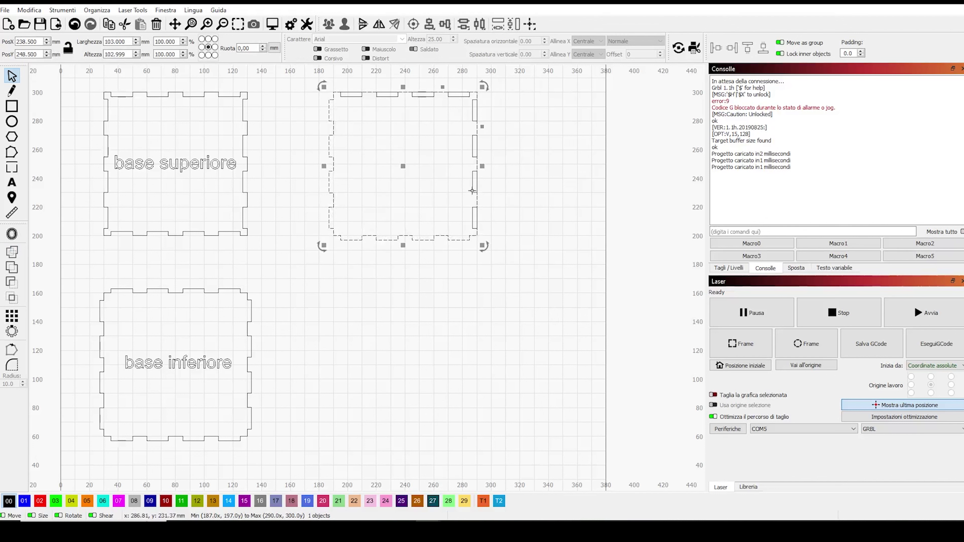
- Subtract the inner top and right edge rectangles from the unlabelled panel to cut its slots
{"action": "key", "text": "ctrl+z"}
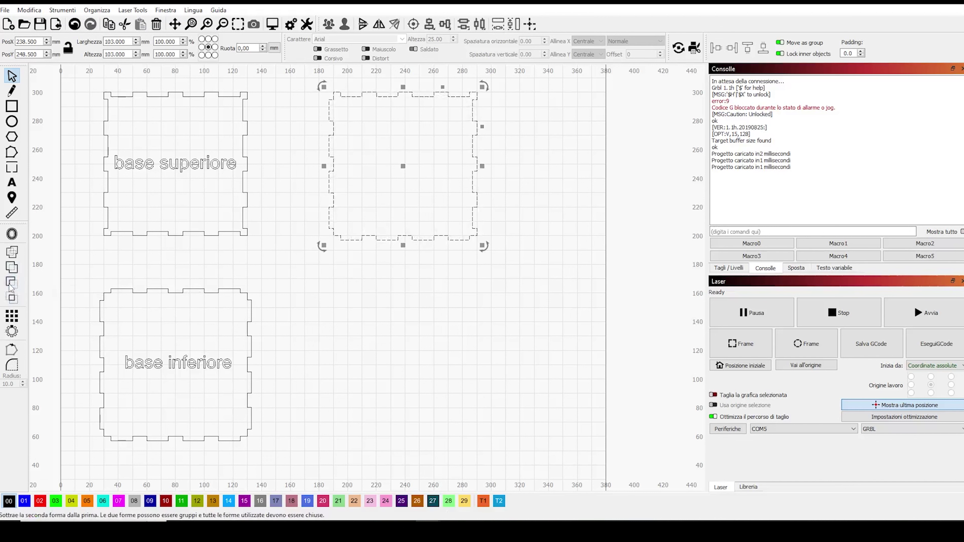
{"action": "left_click", "coordinate": [9, 285]}
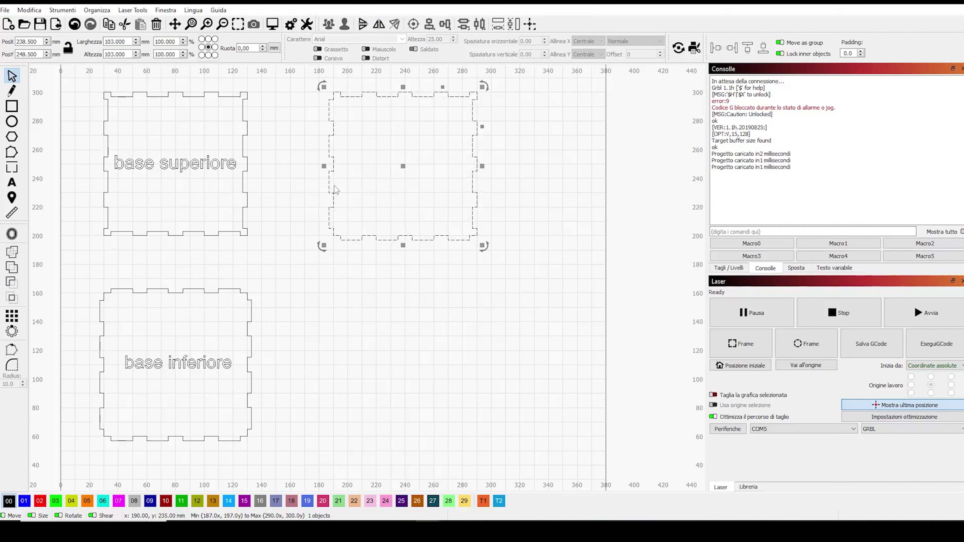
{"action": "left_click", "coordinate": [175, 24]}
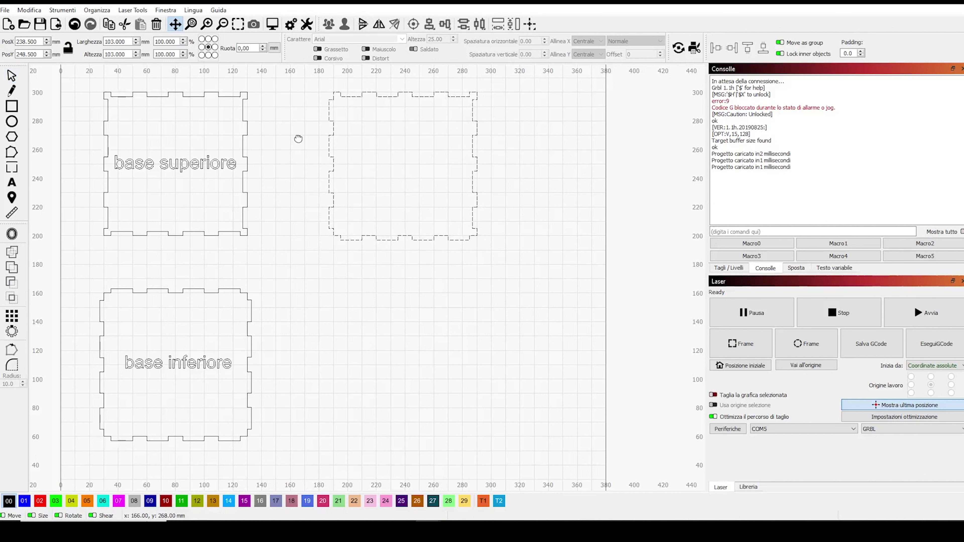